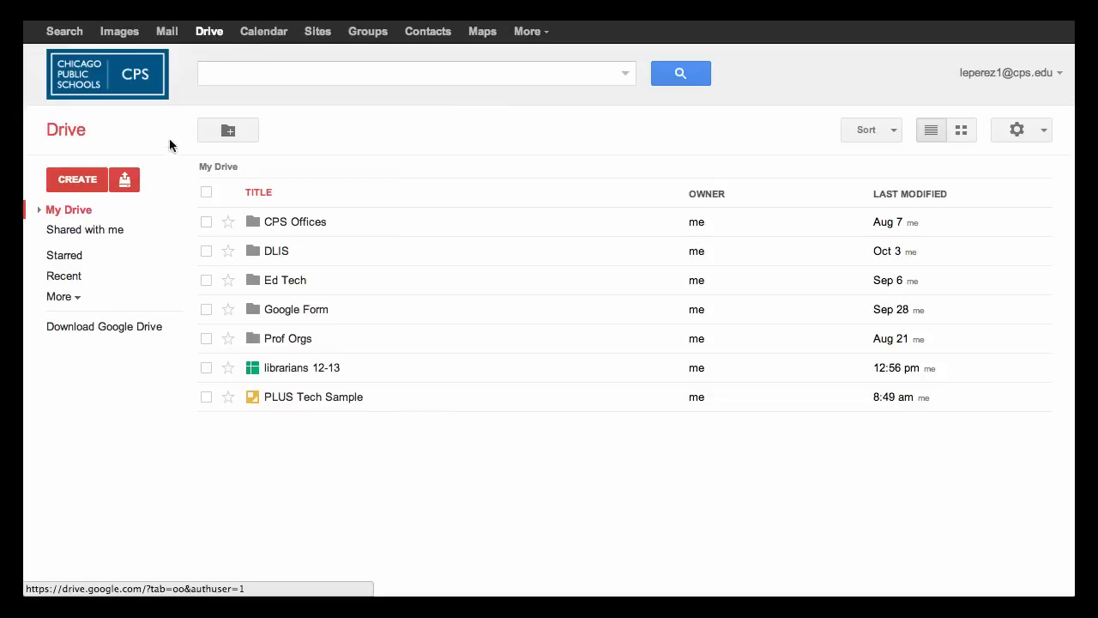
Step: Create a new drawing from the CREATE menu and title it 'PLUS TECH SAMPLE'
{"action": "left_click", "coordinate": [82, 189]}
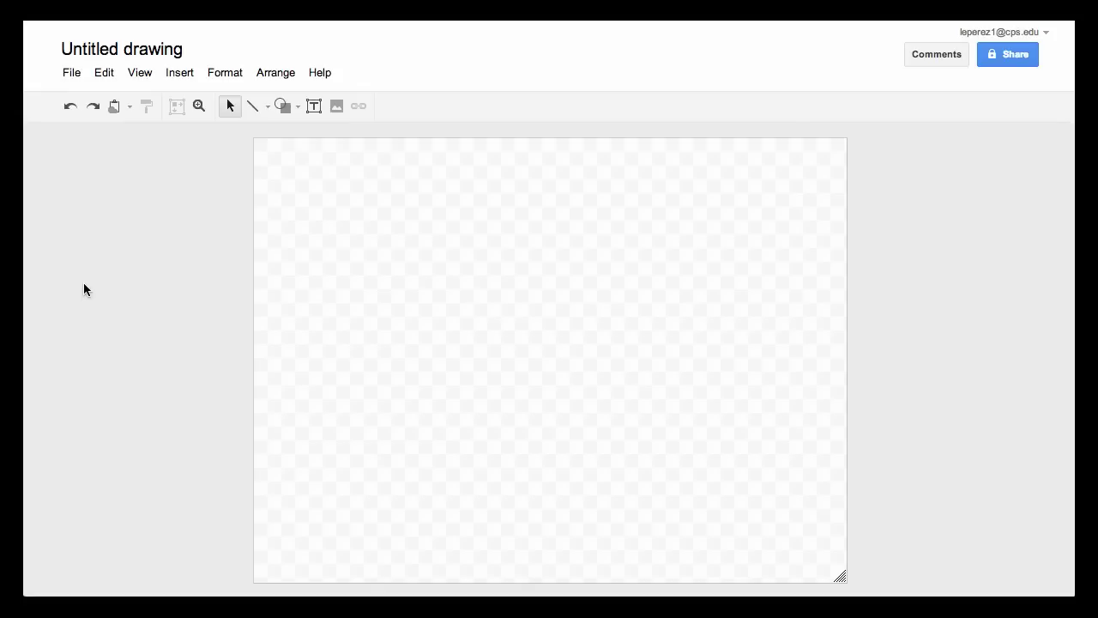
{"action": "left_click", "coordinate": [121, 52]}
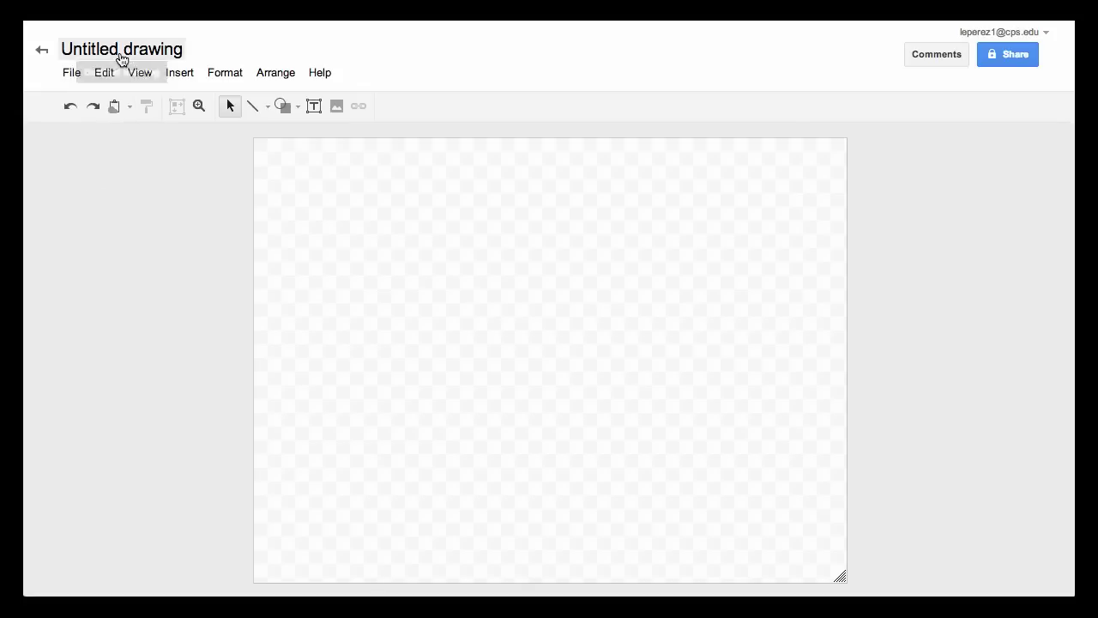
{"action": "type", "text": "PL"}
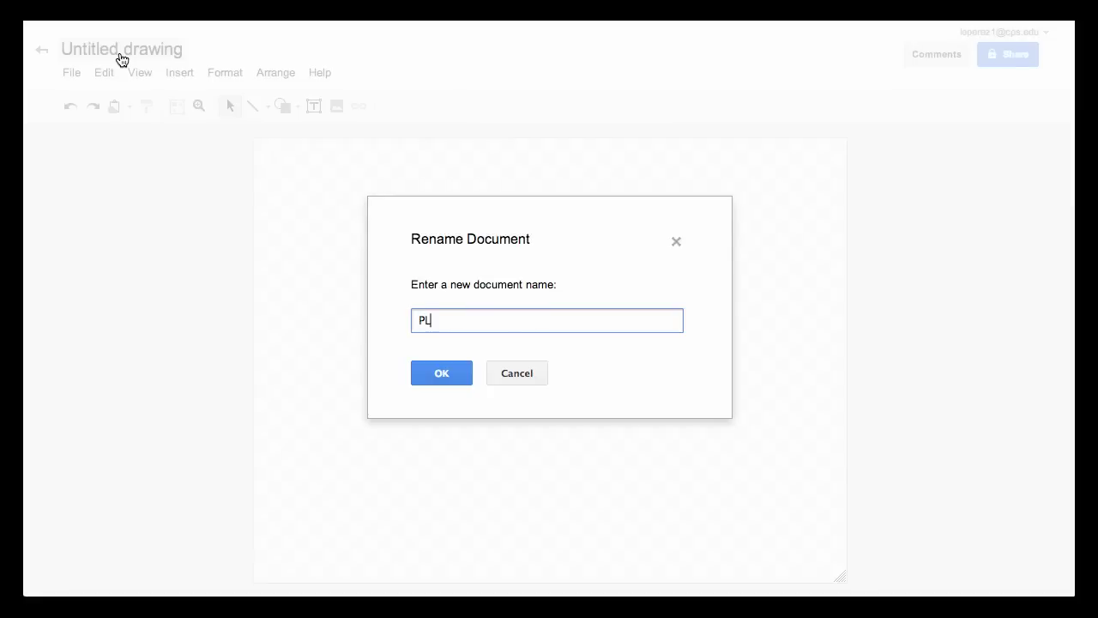
{"action": "type", "text": "US TECH SAMPLE"}
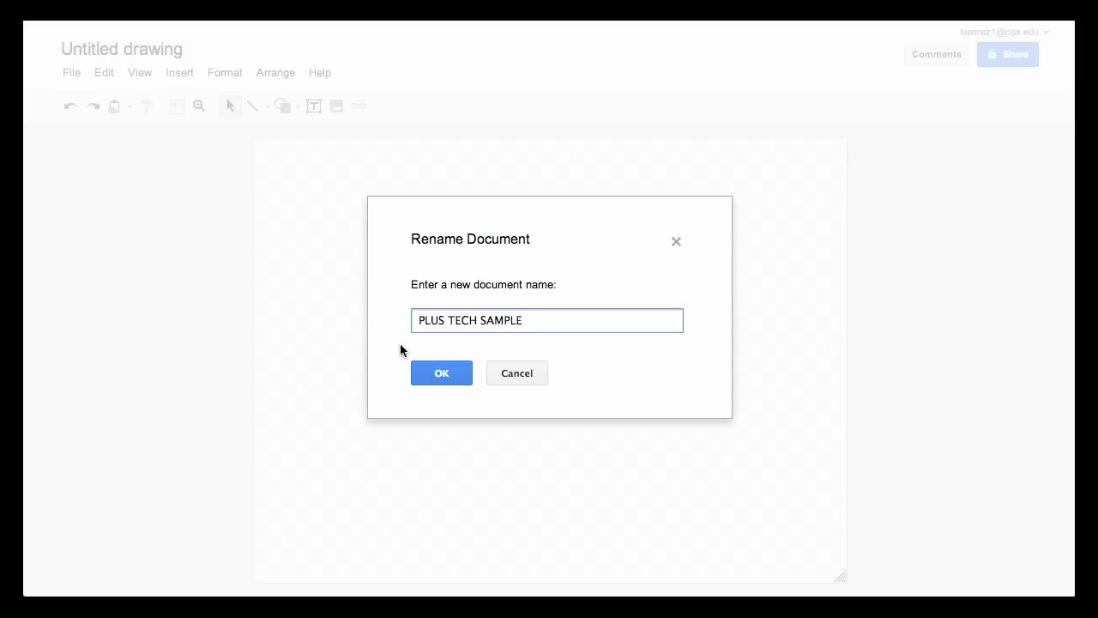
{"action": "left_click", "coordinate": [447, 374]}
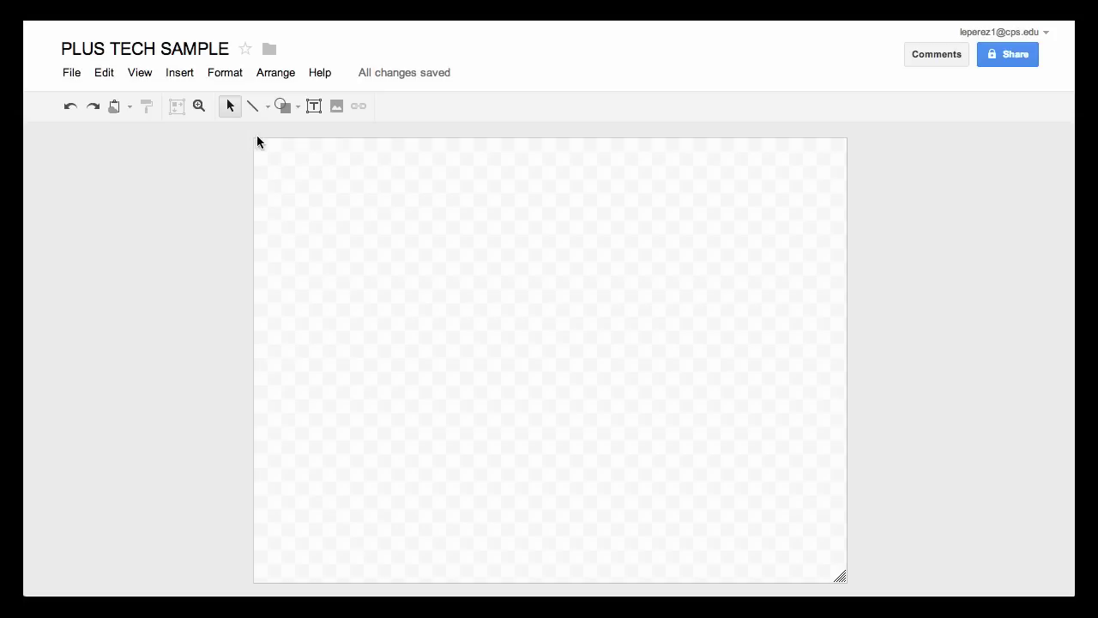
Step: Set the canvas background to the black swatch from Format > Background
{"action": "left_click", "coordinate": [227, 76]}
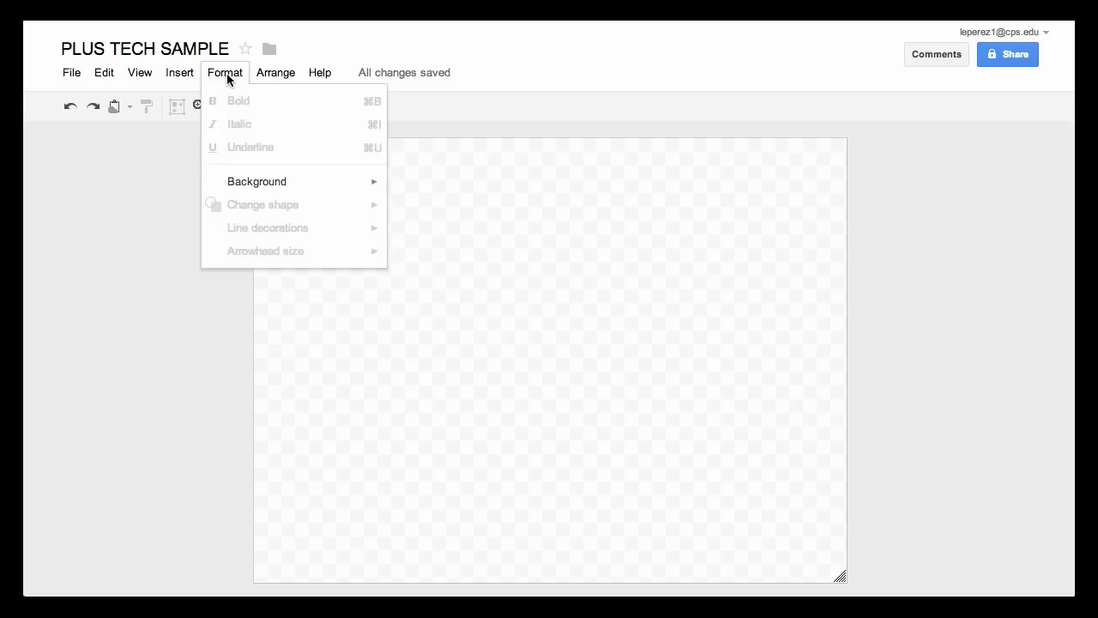
{"action": "mouse_move", "coordinate": [247, 185]}
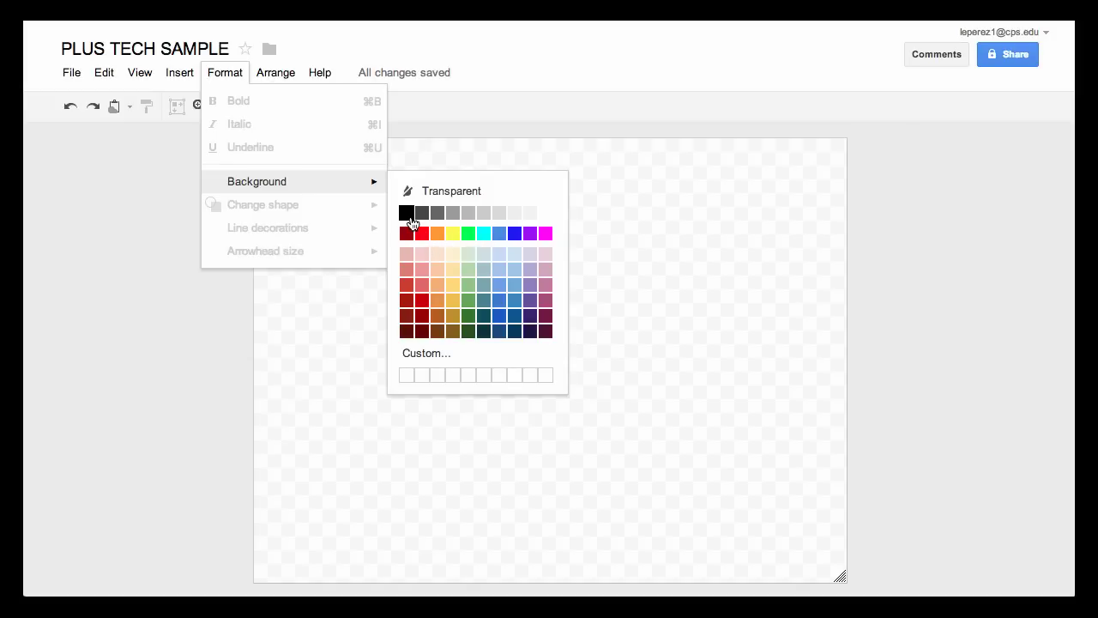
{"action": "left_click", "coordinate": [408, 216]}
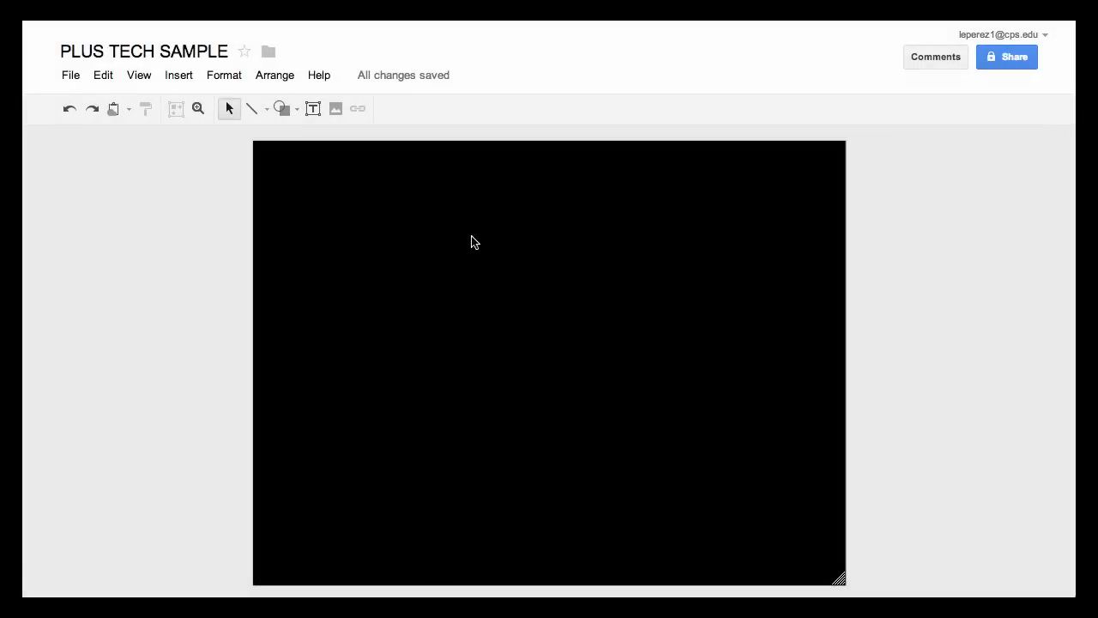
Step: Upload and insert the bumblebee.jpeg picture from the Desktop
{"action": "left_click", "coordinate": [181, 77]}
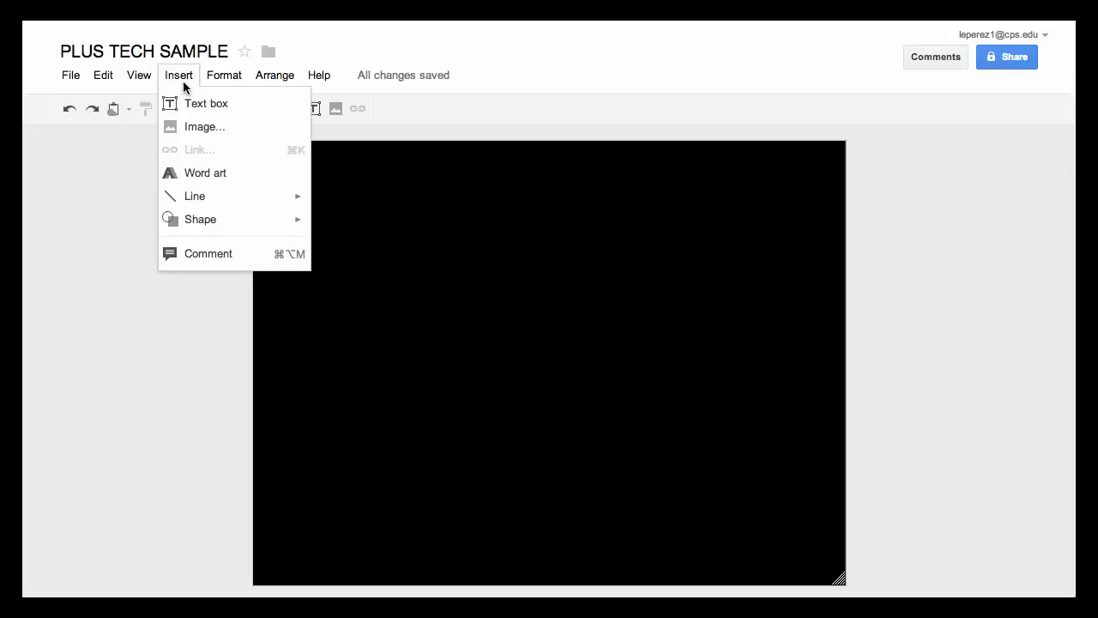
{"action": "left_click", "coordinate": [184, 137]}
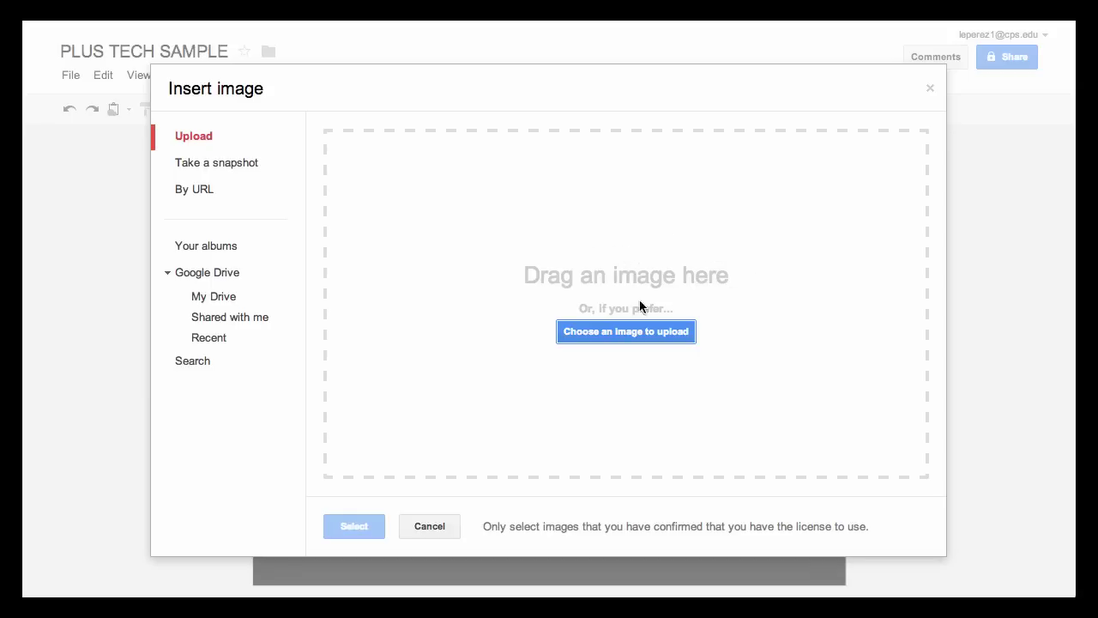
{"action": "left_click", "coordinate": [632, 333]}
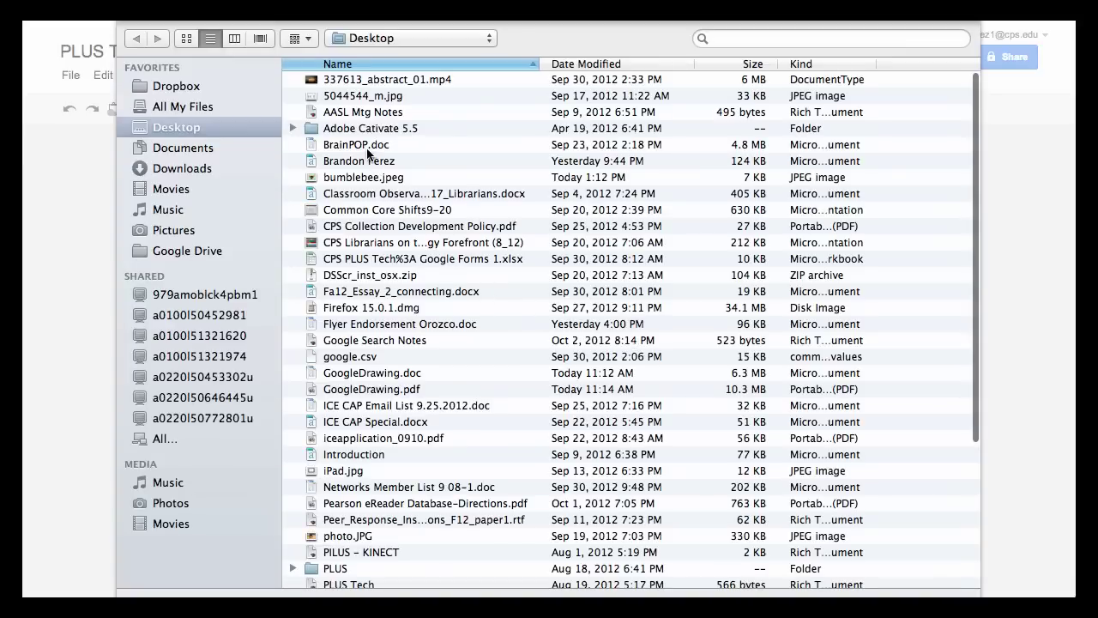
{"action": "left_click", "coordinate": [366, 177]}
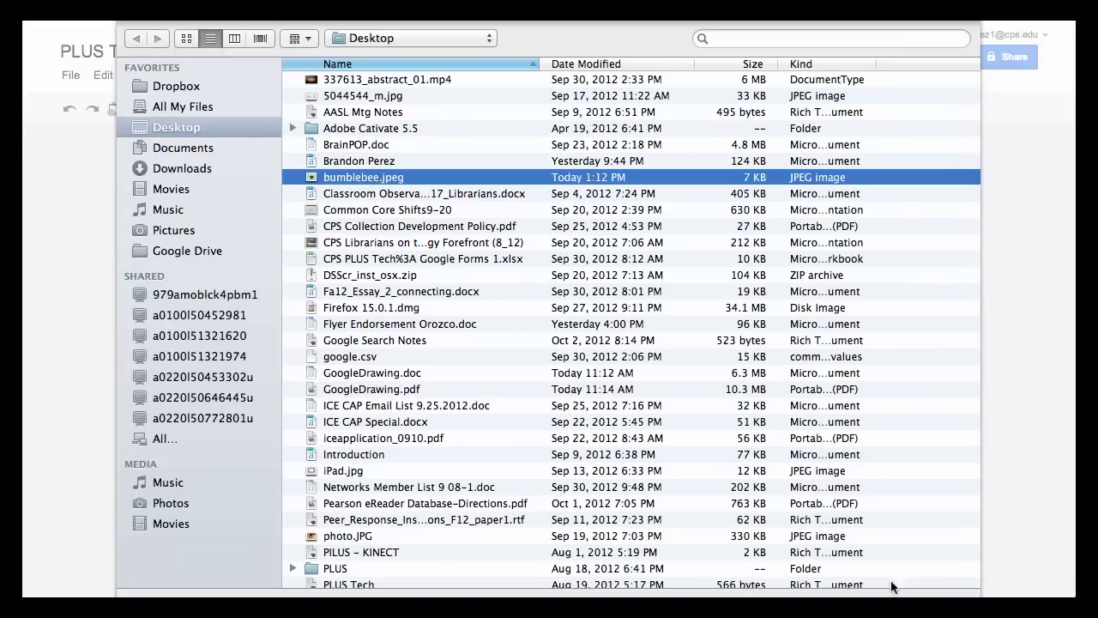
{"action": "key", "text": "Return"}
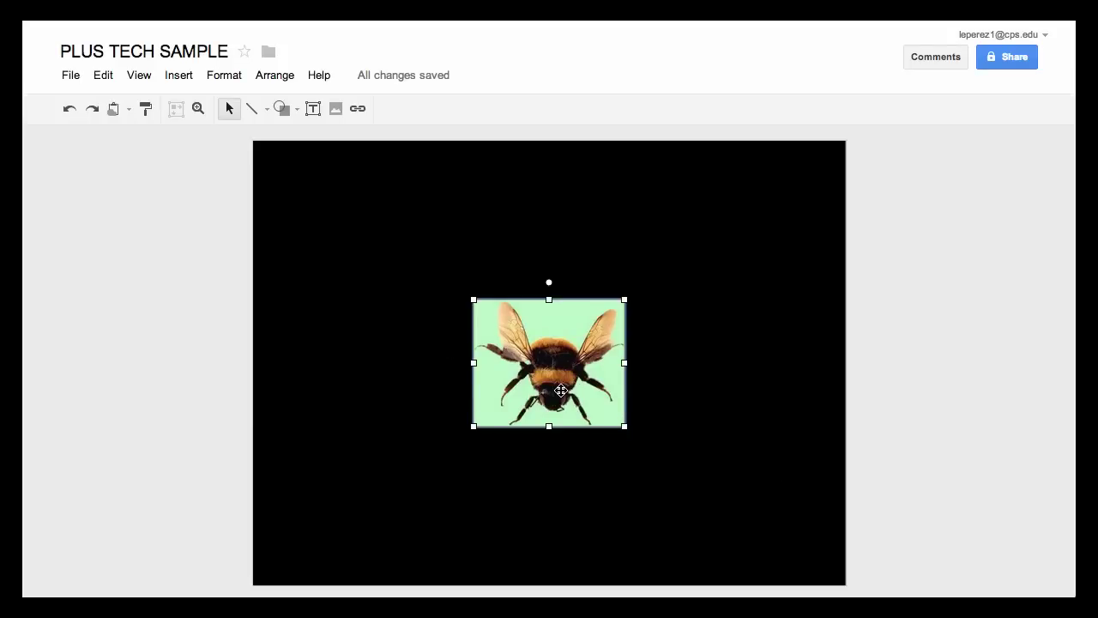
Step: Enlarge the bee picture with its corner handle, tilt it slightly and centre it on the guides
{"action": "mouse_move", "coordinate": [567, 375]}
{"action": "left_mouse_down"}
{"action": "mouse_move", "coordinate": [417, 351]}
{"action": "mouse_move", "coordinate": [529, 363]}
{"action": "mouse_move", "coordinate": [576, 391]}
{"action": "left_mouse_up"}
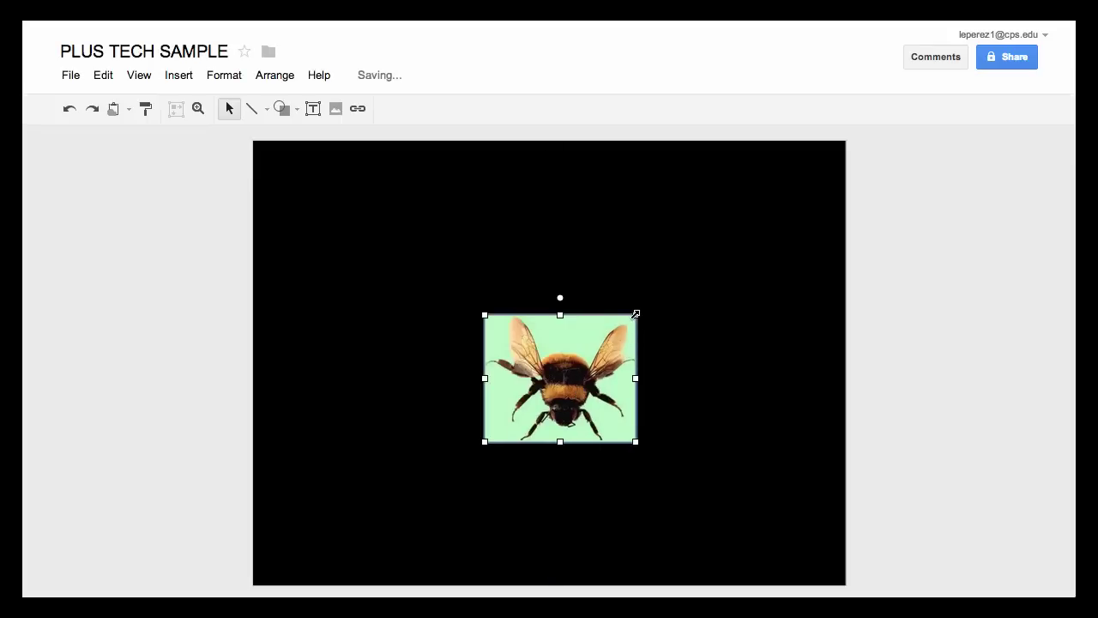
{"action": "left_click_drag", "start_coordinate": [637, 318], "coordinate": [586, 367]}
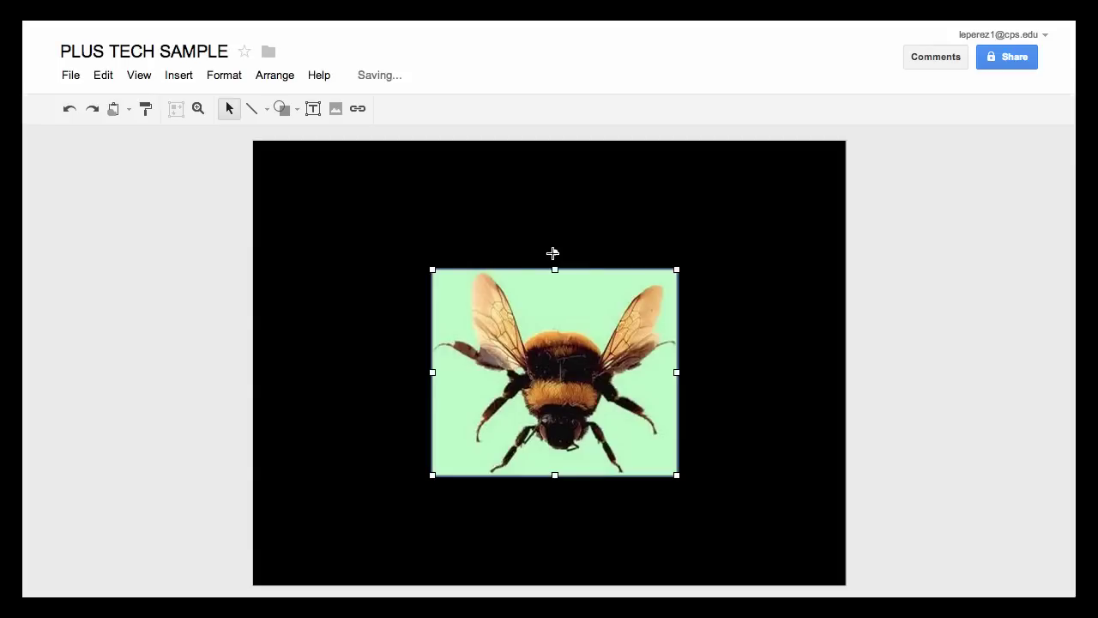
{"action": "mouse_move", "coordinate": [552, 255]}
{"action": "left_mouse_down"}
{"action": "mouse_move", "coordinate": [577, 273]}
{"action": "mouse_move", "coordinate": [524, 256]}
{"action": "mouse_move", "coordinate": [573, 255]}
{"action": "mouse_move", "coordinate": [555, 253]}
{"action": "left_mouse_up"}
{"action": "mouse_move", "coordinate": [561, 342]}
{"action": "left_mouse_down"}
{"action": "mouse_move", "coordinate": [519, 343]}
{"action": "mouse_move", "coordinate": [559, 317]}
{"action": "mouse_move", "coordinate": [556, 333]}
{"action": "left_mouse_up"}
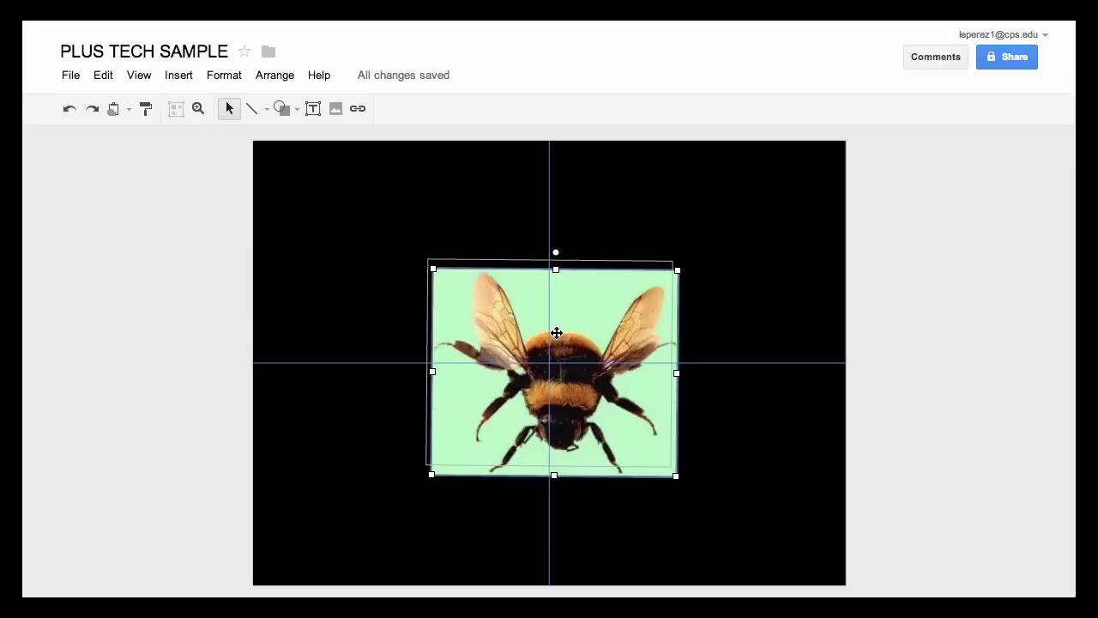
{"action": "left_click_drag", "start_coordinate": [557, 333], "coordinate": [557, 333]}
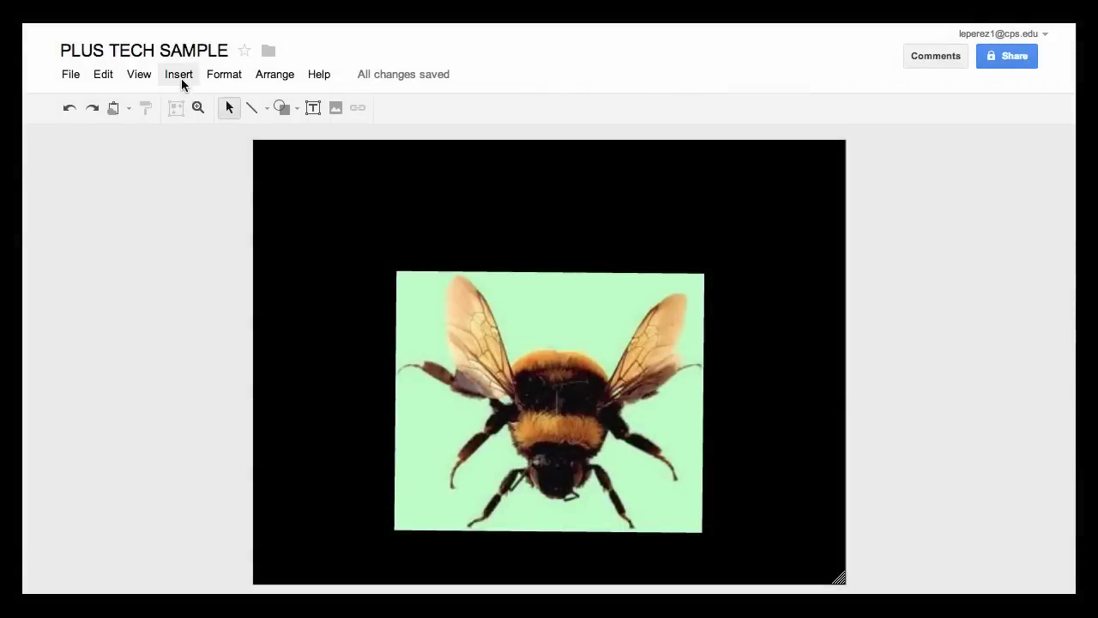
Step: Insert 'Bumblebee' word art and drag it to the top of the canvas above the bee
{"action": "left_click", "coordinate": [181, 78]}
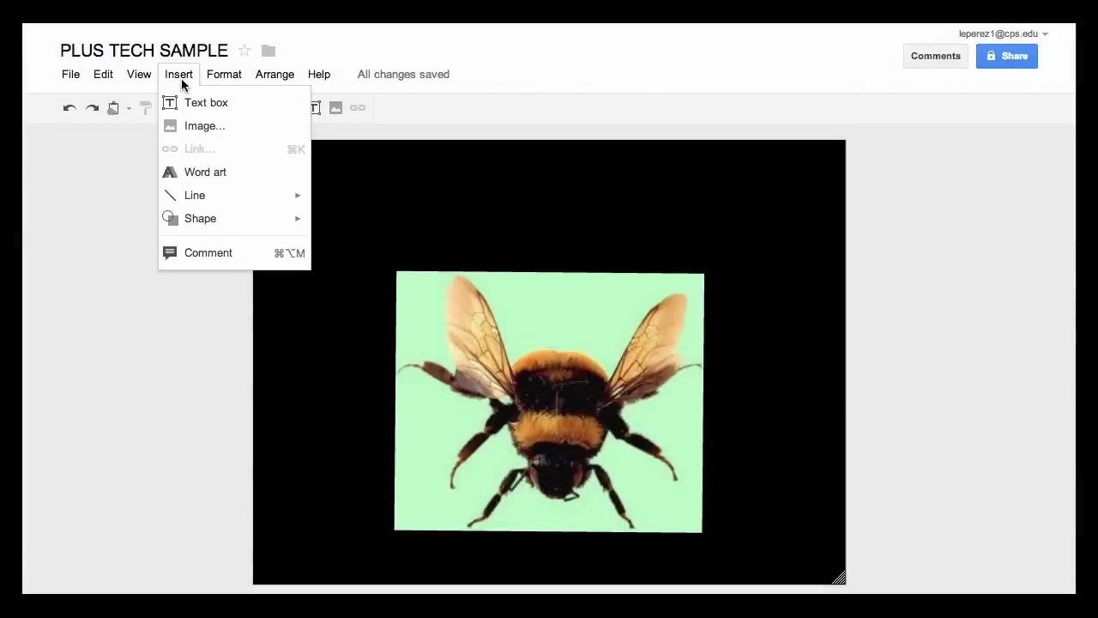
{"action": "left_click", "coordinate": [198, 175]}
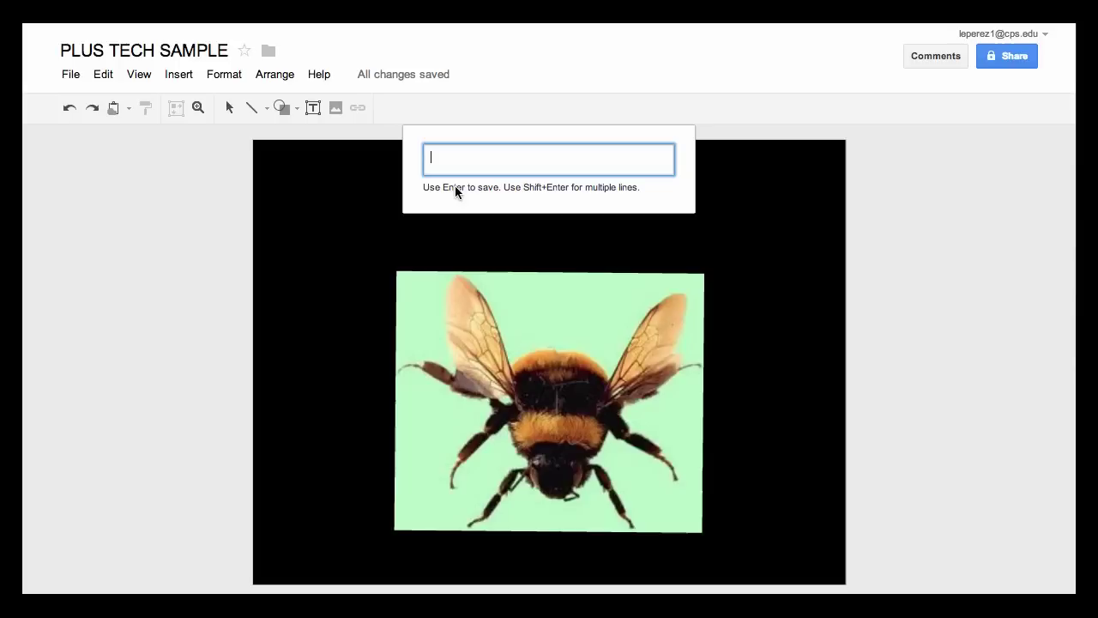
{"action": "type", "text": "Bumble"}
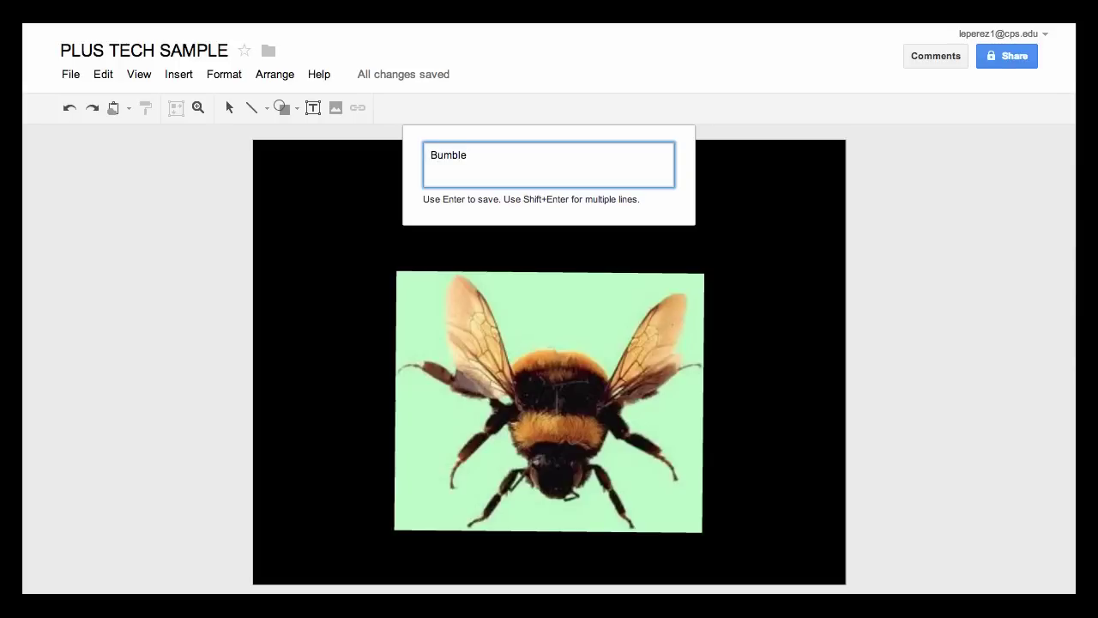
{"action": "type", "text": "bee"}
{"action": "key", "text": "Return"}
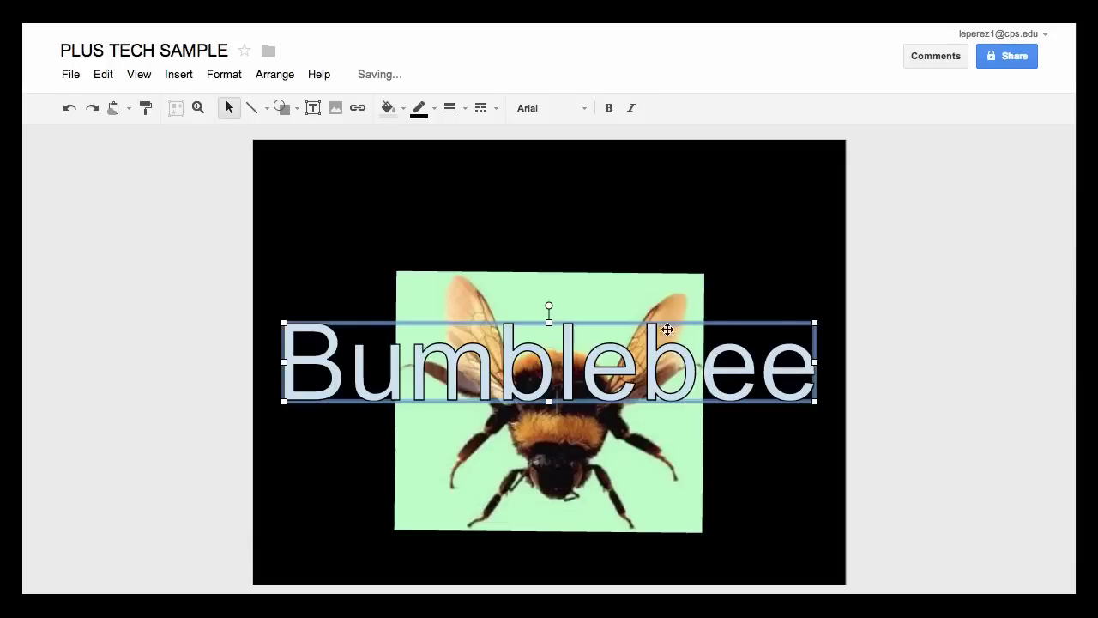
{"action": "left_click_drag", "start_coordinate": [660, 355], "coordinate": [668, 204]}
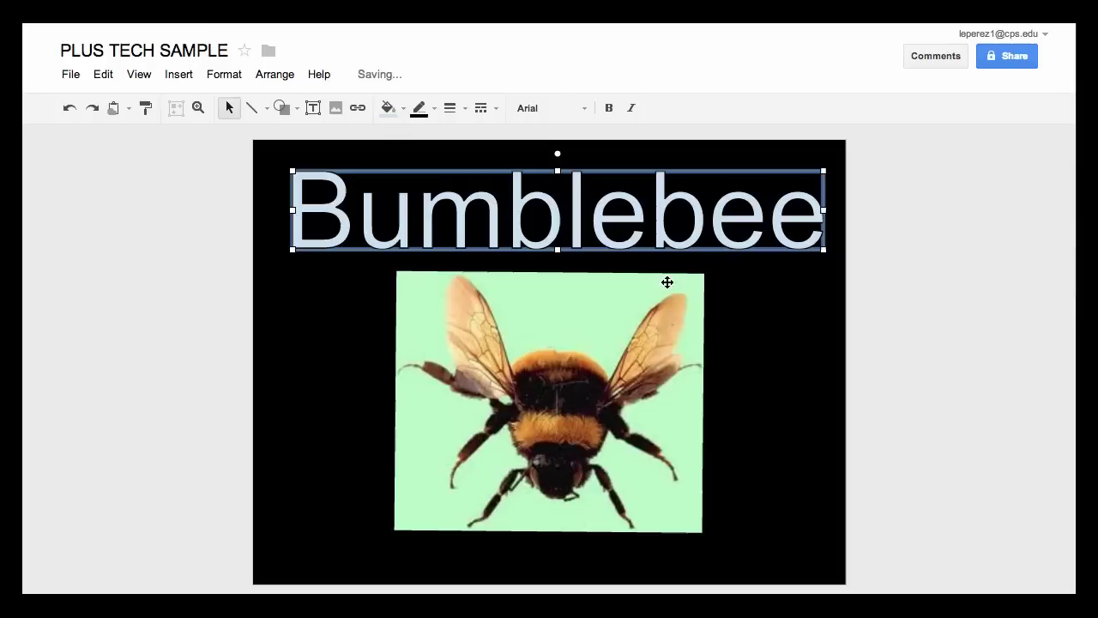
{"action": "left_click", "coordinate": [626, 331]}
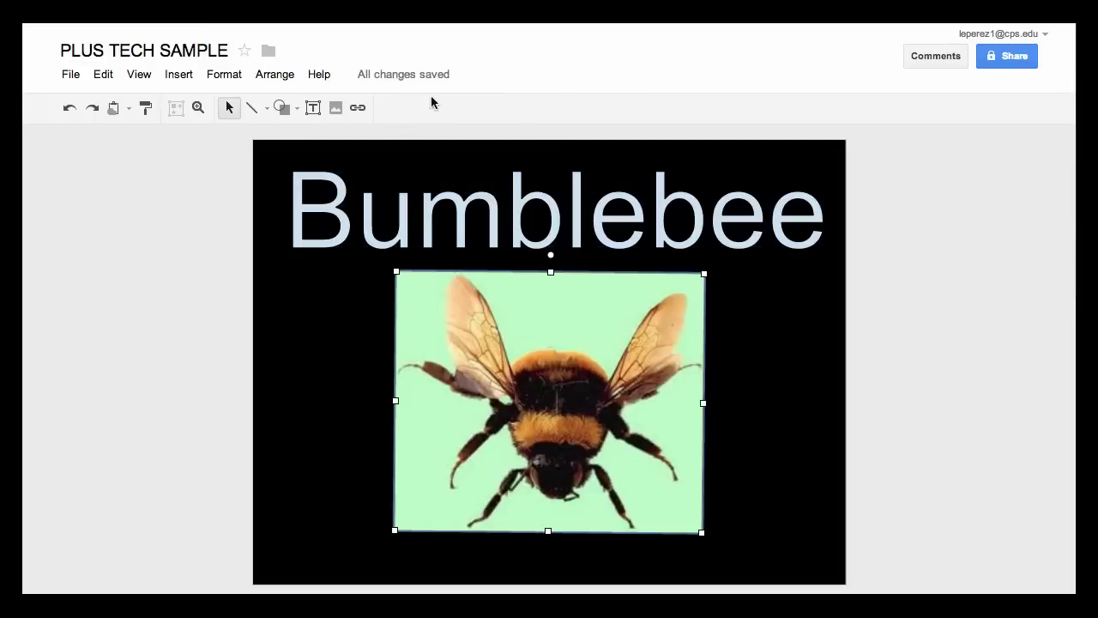
Step: Give the Bumblebee title a yellow fill and a 3px red outline
{"action": "left_click", "coordinate": [531, 240]}
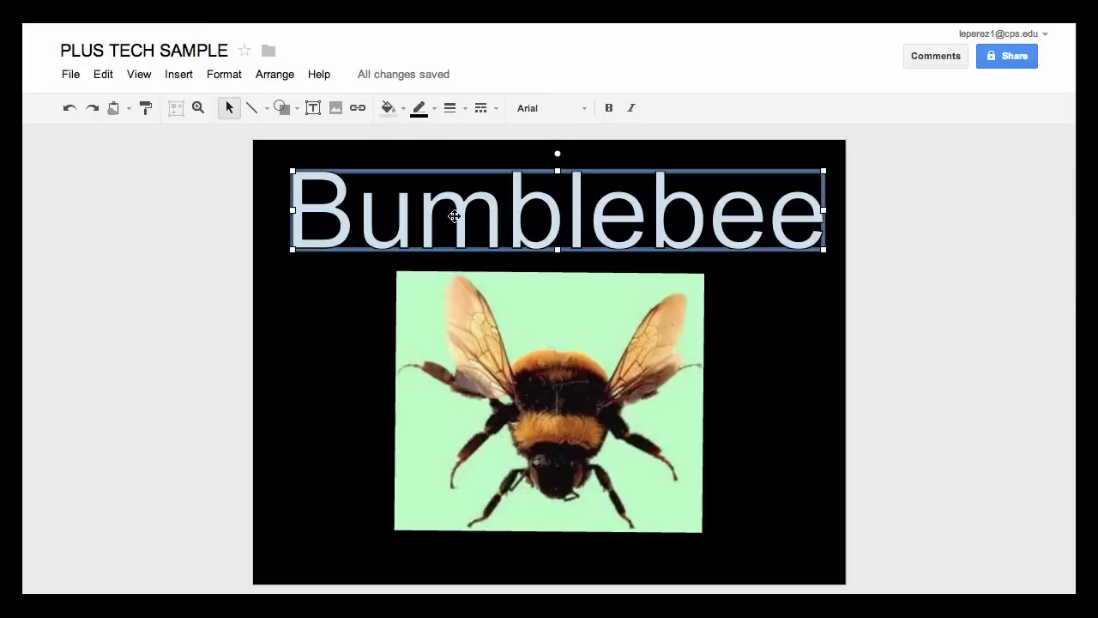
{"action": "left_click", "coordinate": [402, 109]}
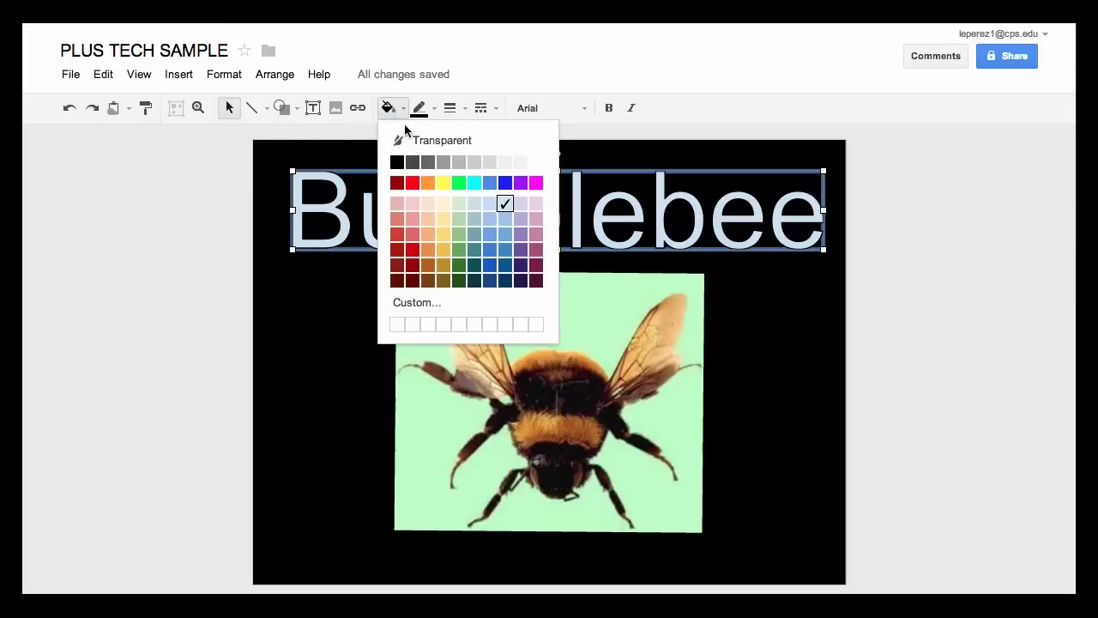
{"action": "left_click", "coordinate": [443, 183]}
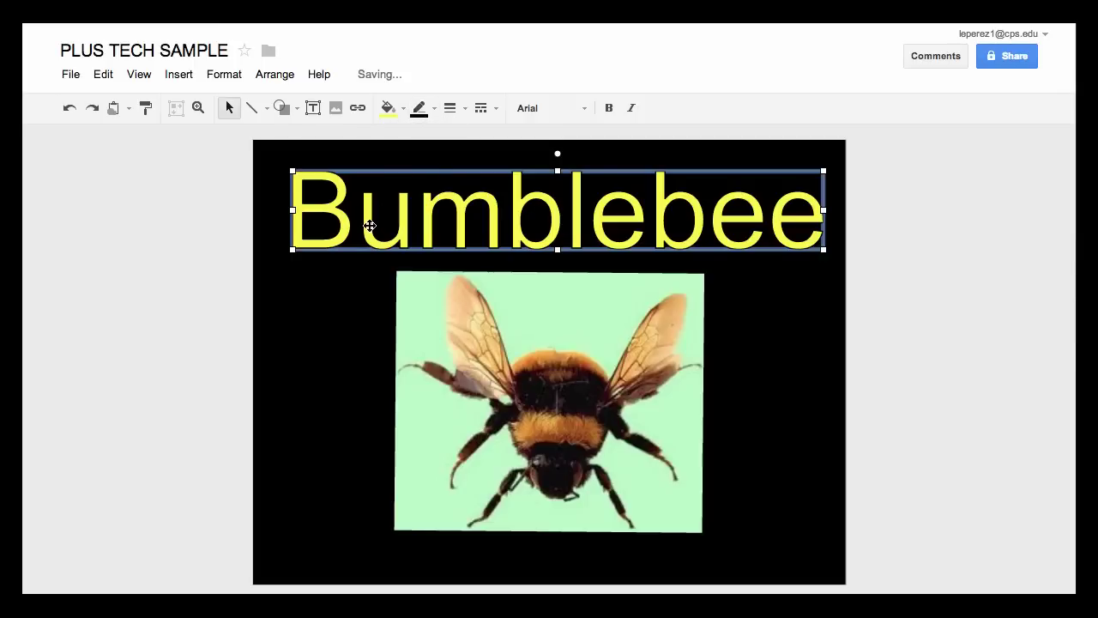
{"action": "left_click", "coordinate": [432, 111]}
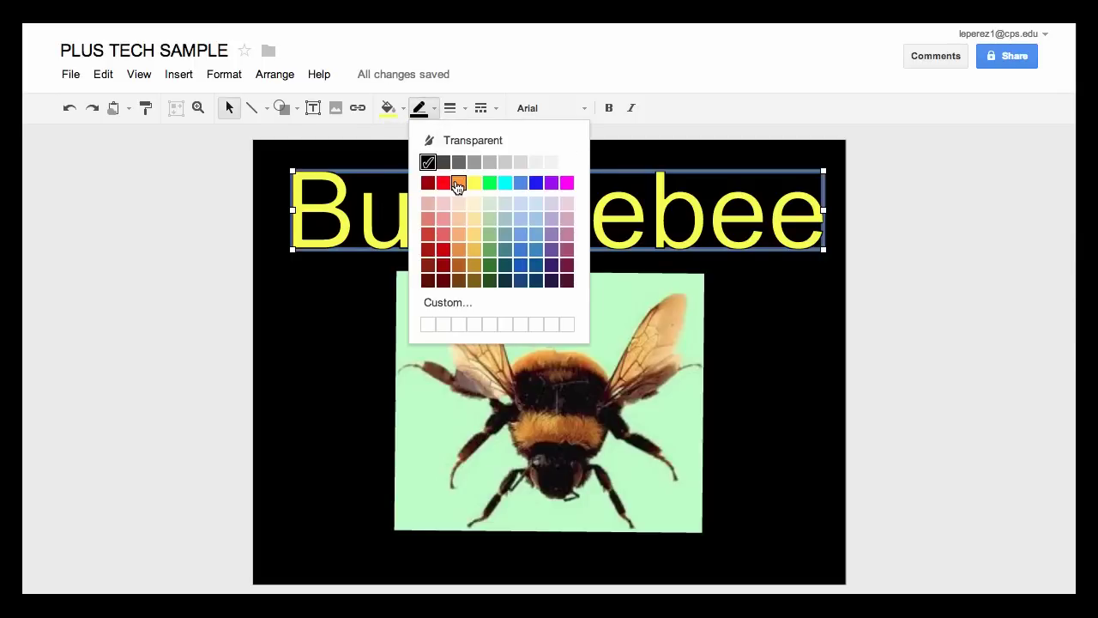
{"action": "left_click", "coordinate": [443, 183]}
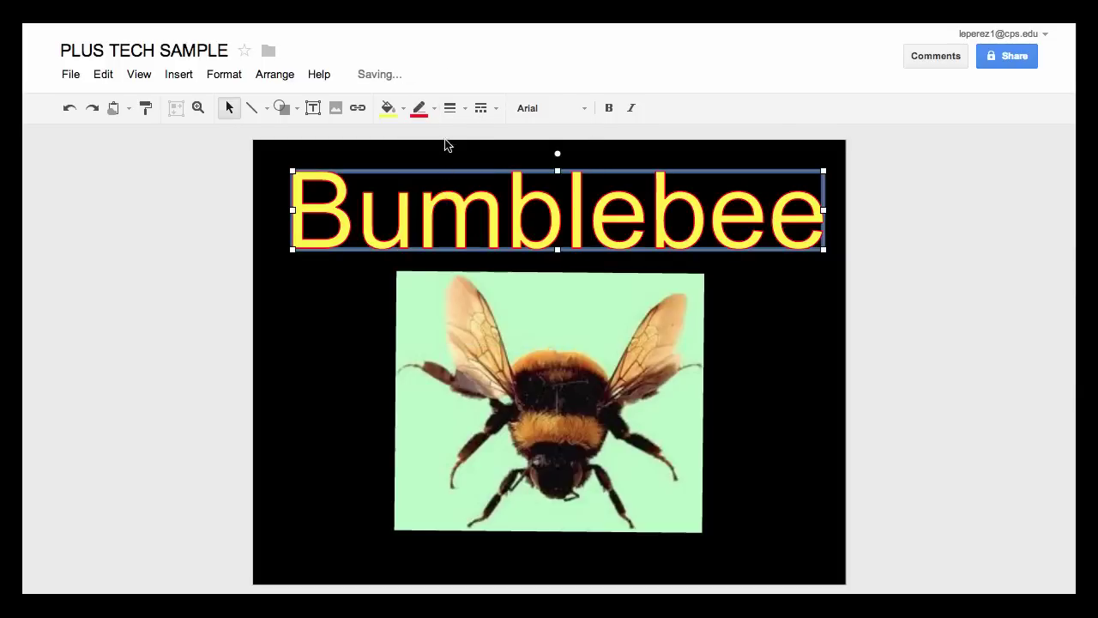
{"action": "left_click", "coordinate": [463, 112]}
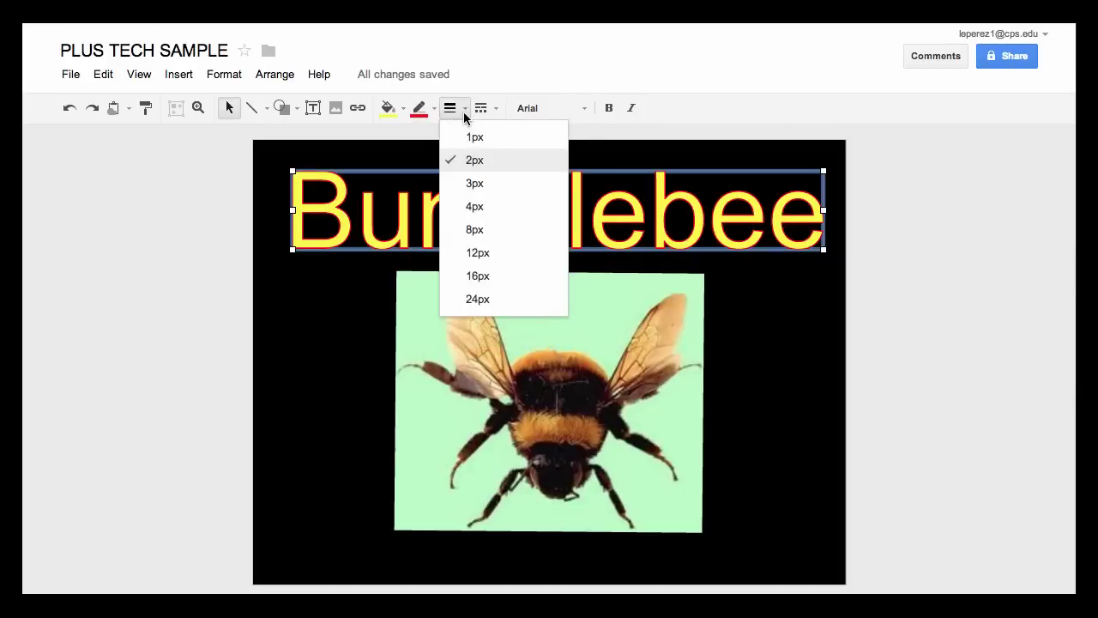
{"action": "left_click", "coordinate": [474, 184]}
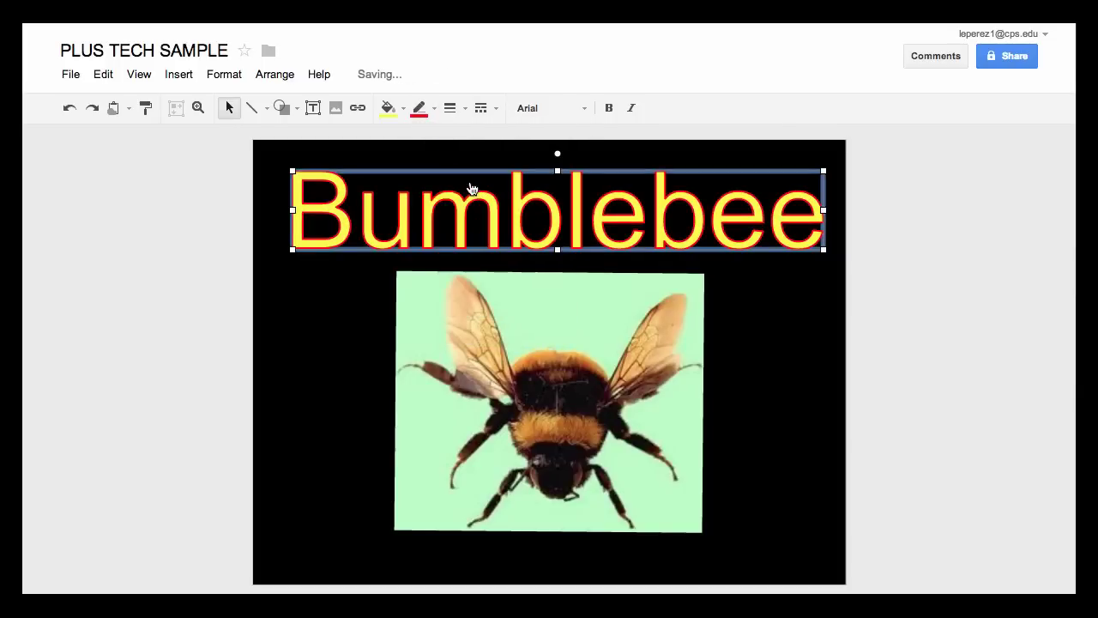
{"action": "left_click", "coordinate": [495, 113]}
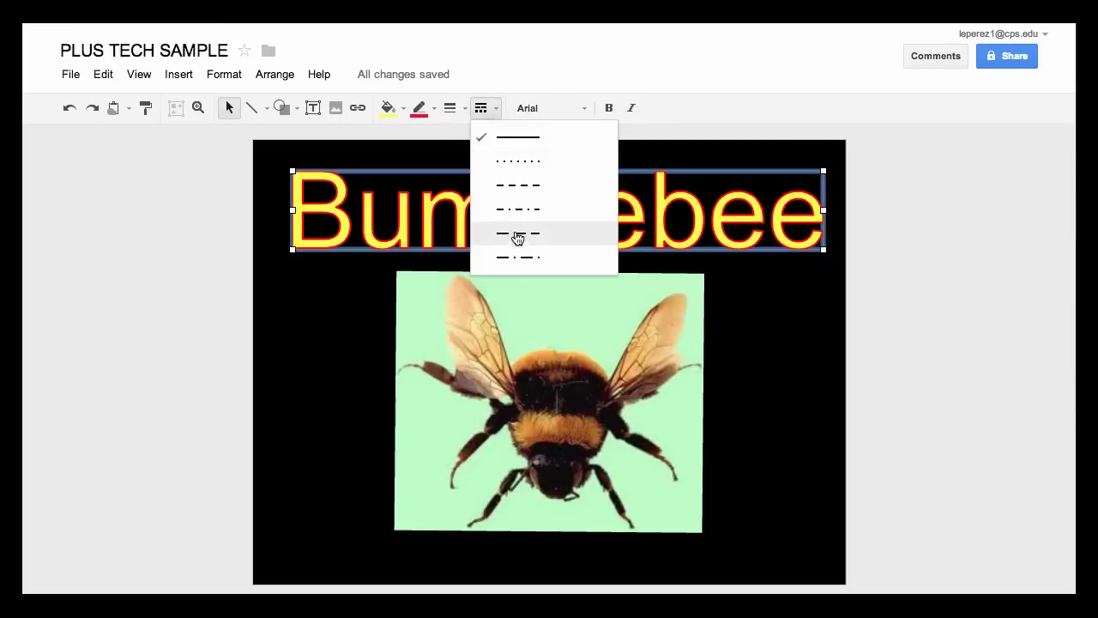
Step: Set the title in Comic Sans MS, shrink its box to the text, and centre it
{"action": "left_click", "coordinate": [584, 112]}
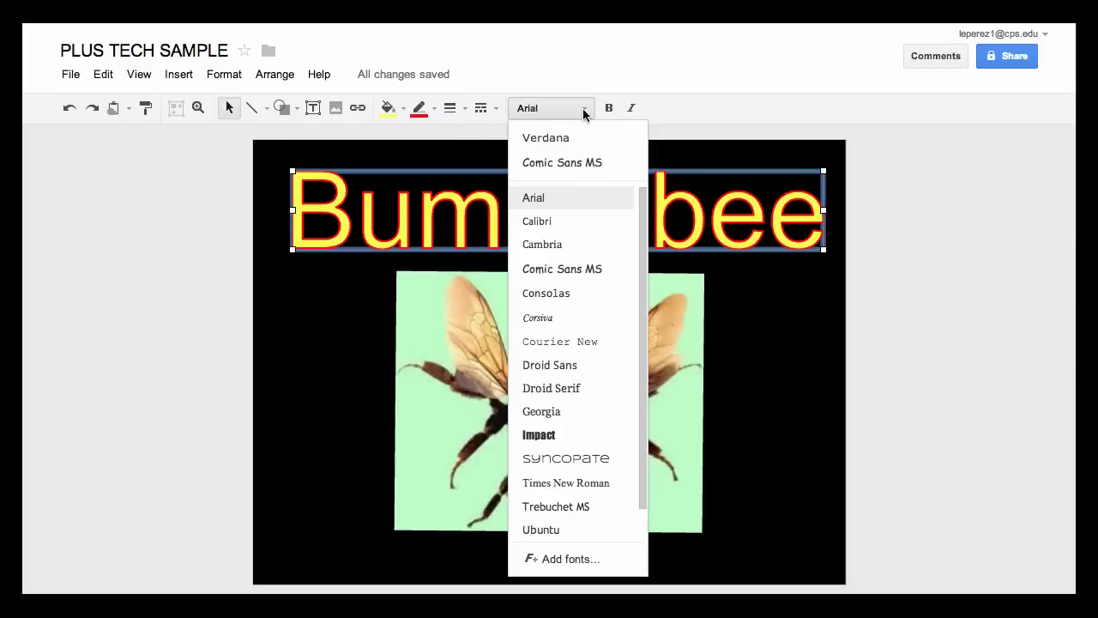
{"action": "left_click", "coordinate": [578, 165]}
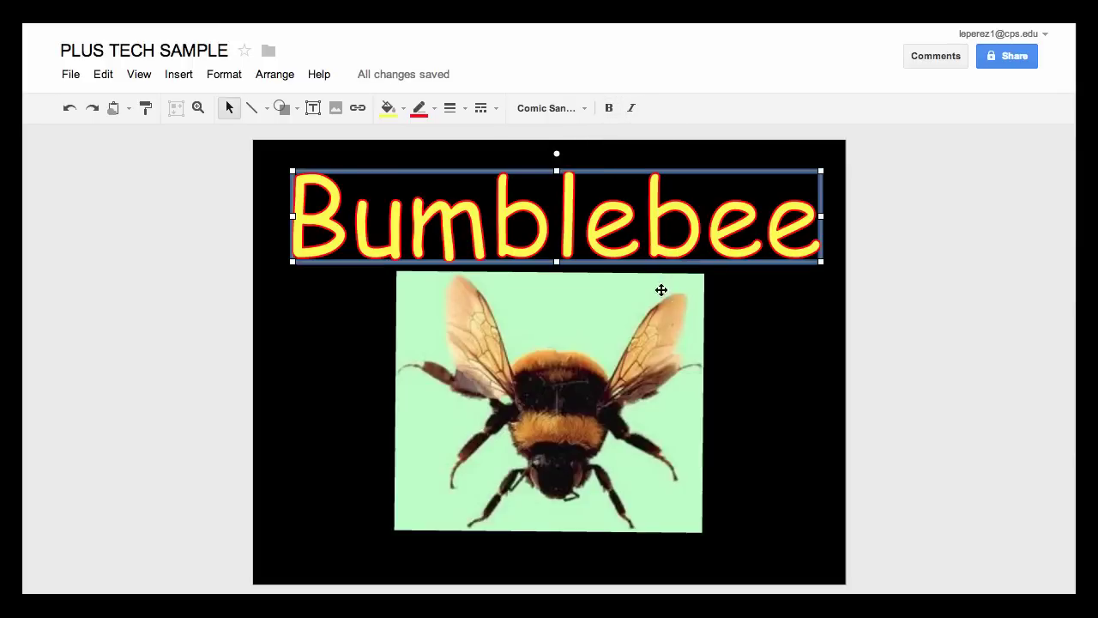
{"action": "left_click", "coordinate": [771, 352]}
{"action": "left_click", "coordinate": [774, 259]}
{"action": "left_click_drag", "start_coordinate": [822, 262], "coordinate": [769, 238]}
{"action": "left_click_drag", "start_coordinate": [631, 218], "coordinate": [657, 222]}
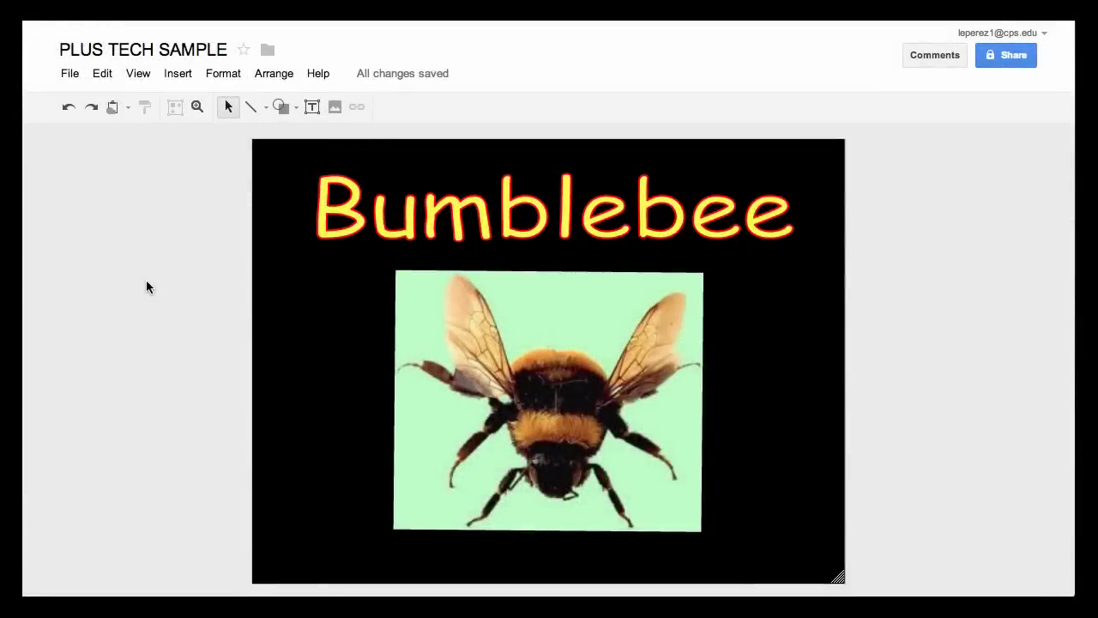
Step: Add a text box reading 'wings' over the bee's right wing
{"action": "left_click", "coordinate": [175, 80]}
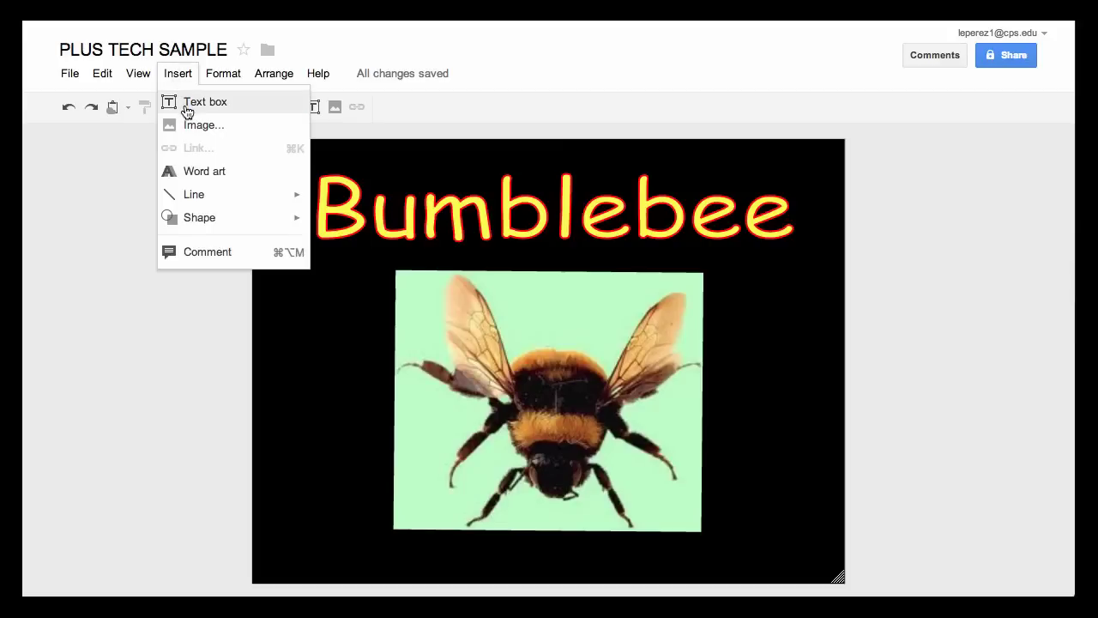
{"action": "left_click", "coordinate": [204, 103]}
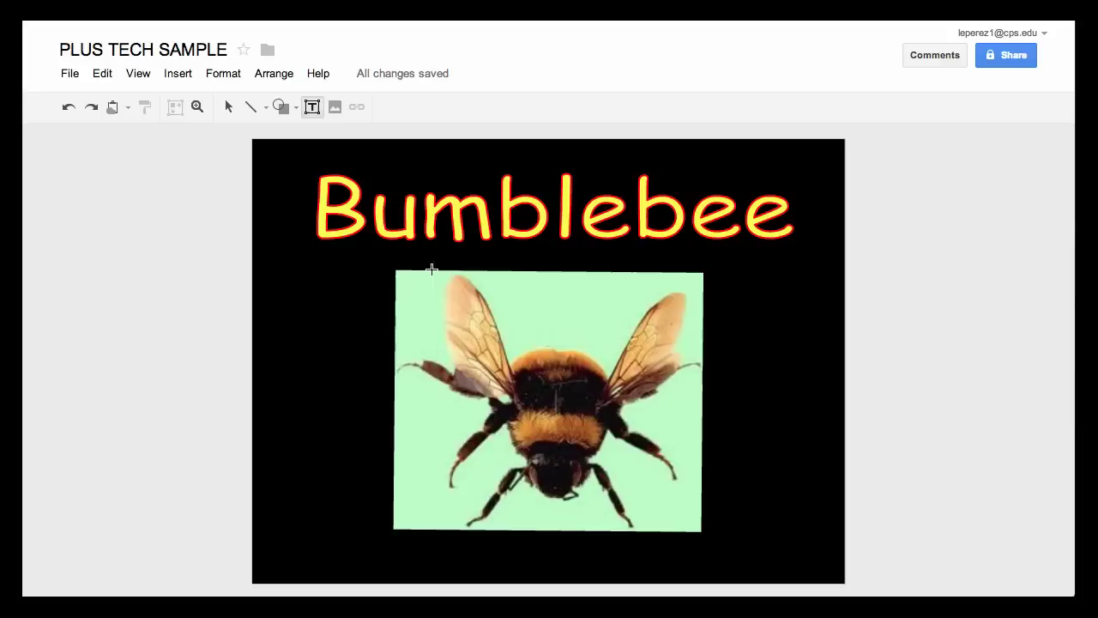
{"action": "left_click_drag", "start_coordinate": [617, 275], "coordinate": [824, 330]}
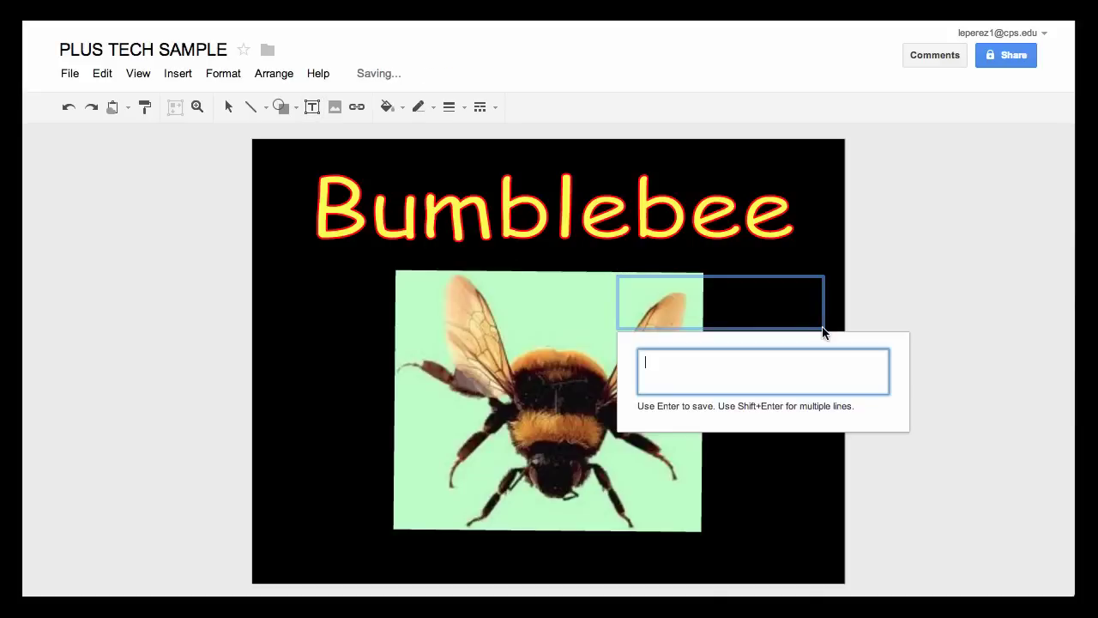
{"action": "type", "text": "wings"}
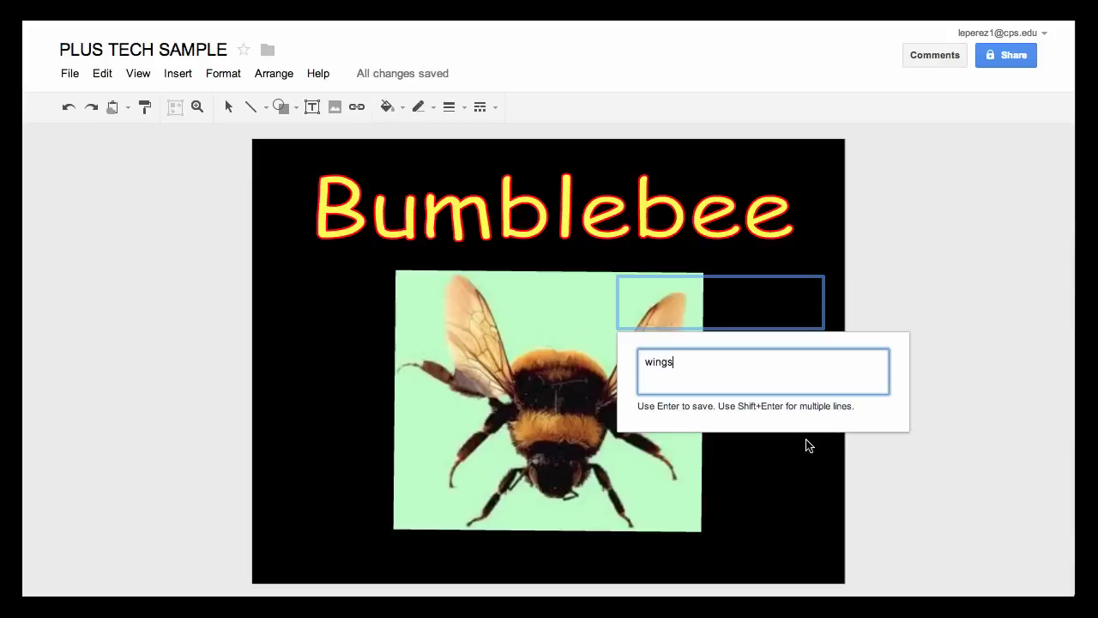
{"action": "key", "text": "Return"}
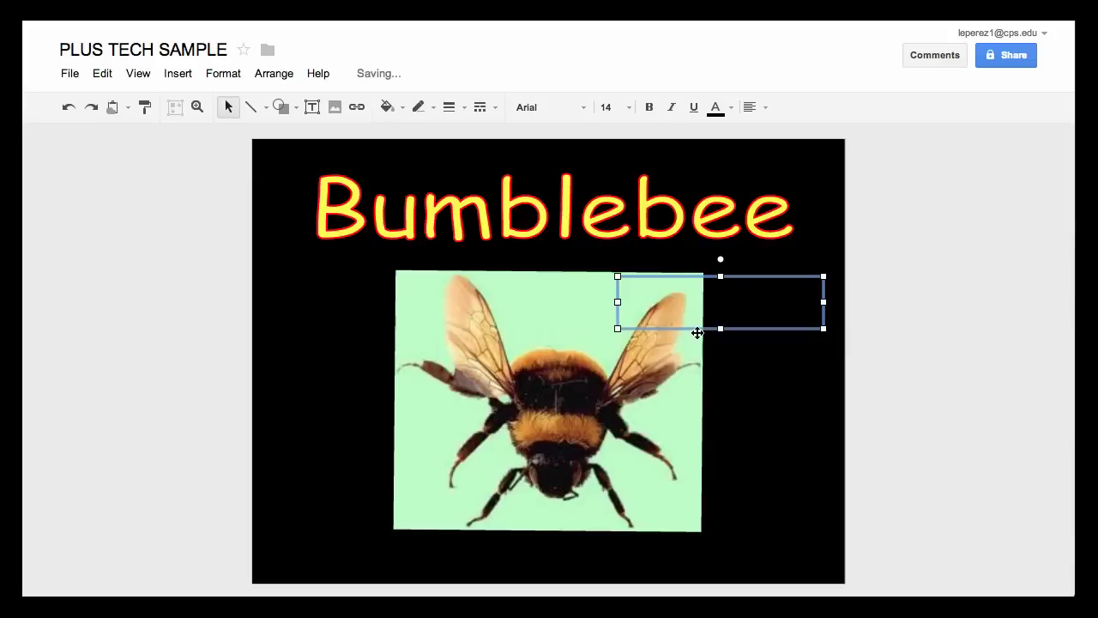
{"action": "left_click_drag", "start_coordinate": [697, 329], "coordinate": [612, 330]}
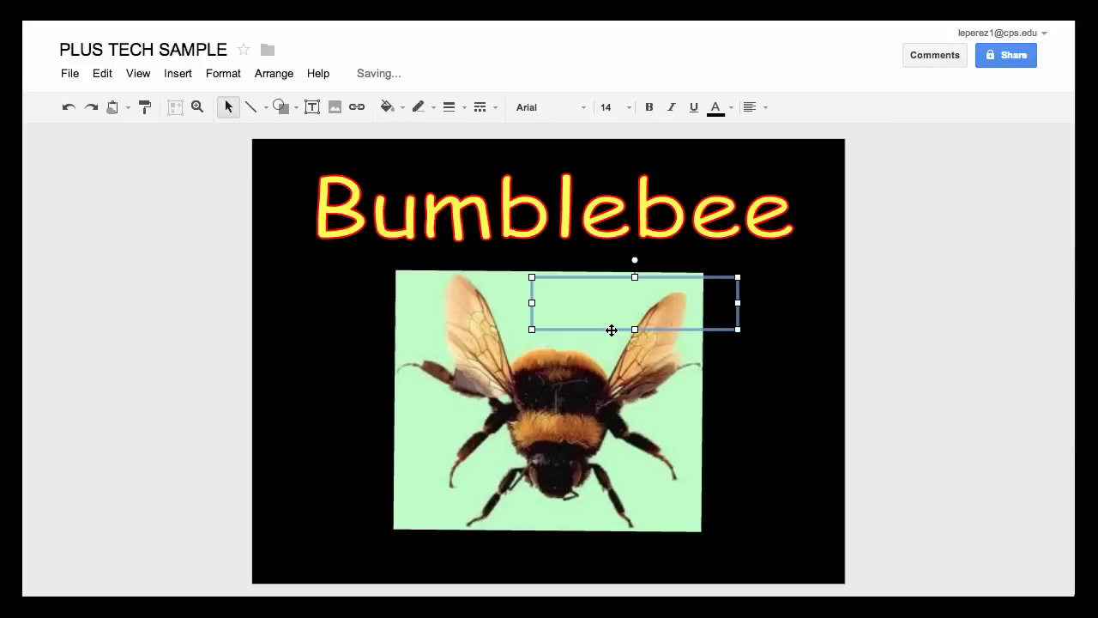
{"action": "type", "text": "wings"}
{"action": "left_click", "coordinate": [736, 381]}
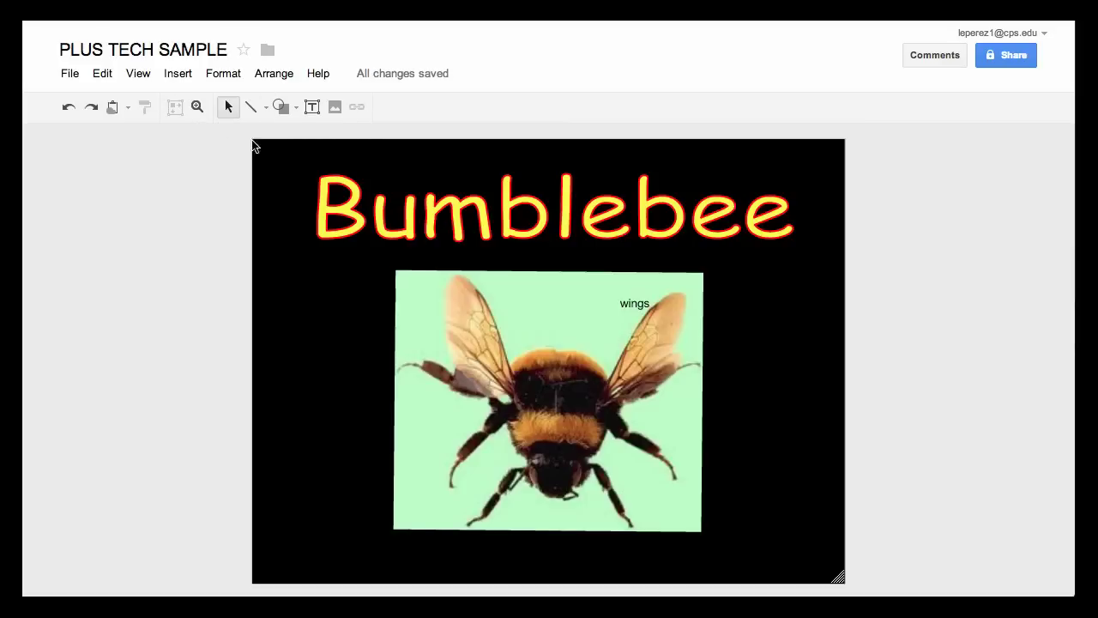
Step: Style the wings label with yellow fill, red border and Verdana 14, then shrink it onto the right wing
{"action": "left_click", "coordinate": [622, 299]}
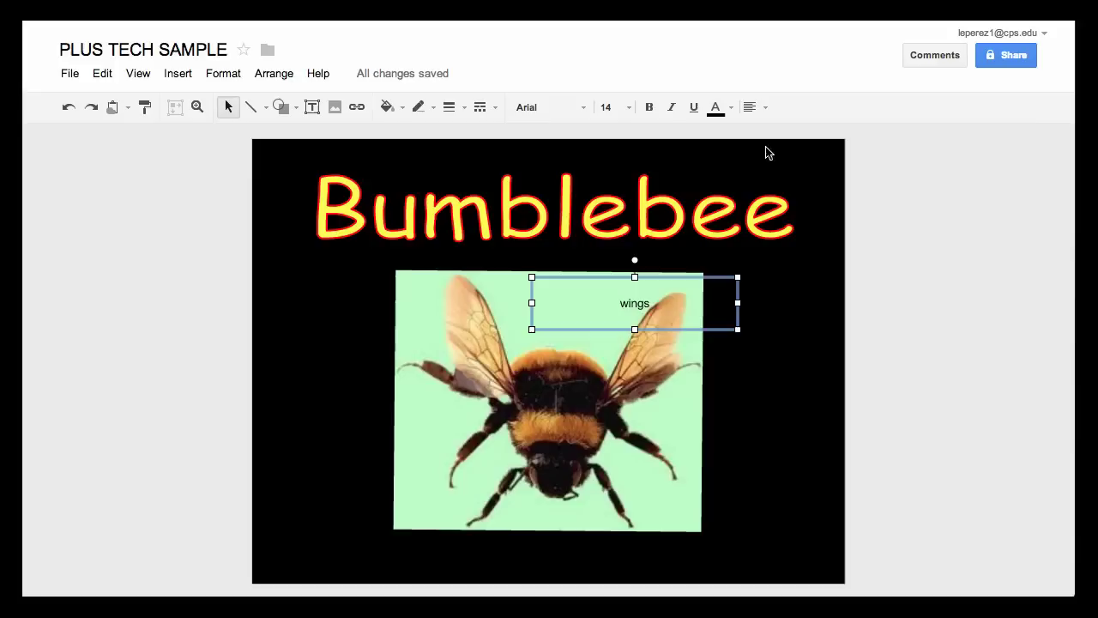
{"action": "left_click", "coordinate": [398, 115]}
{"action": "left_click", "coordinate": [442, 184]}
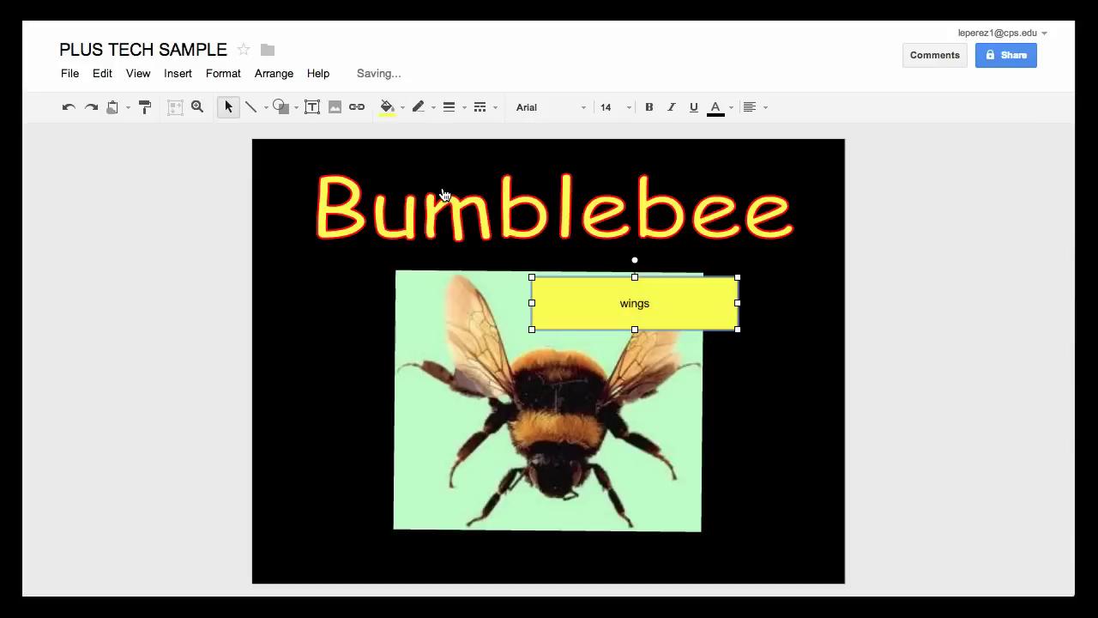
{"action": "left_click", "coordinate": [435, 111]}
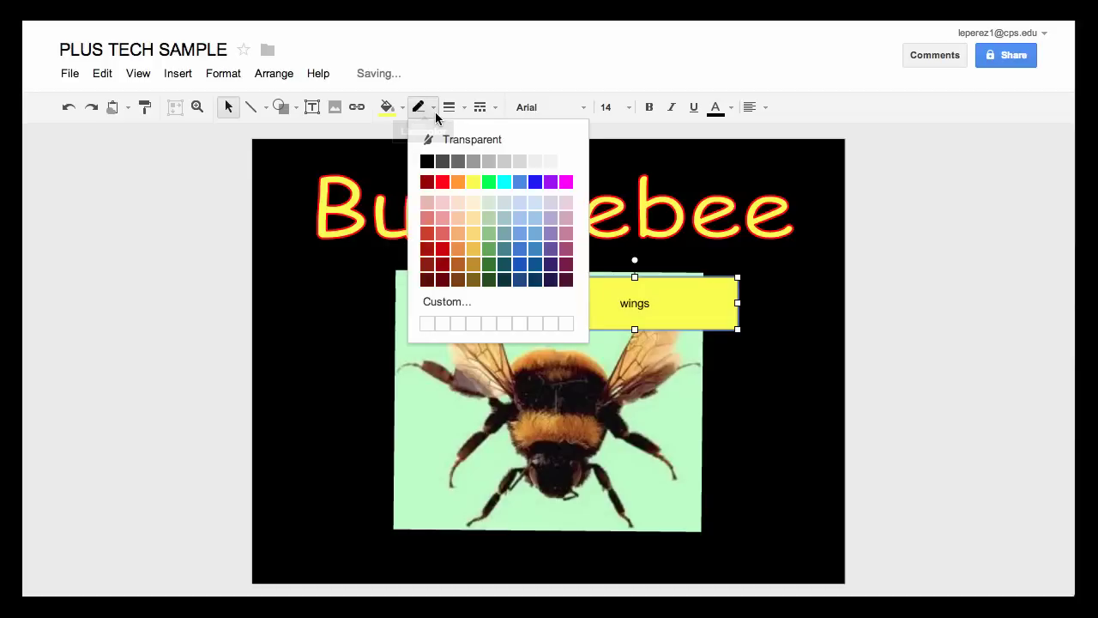
{"action": "left_click", "coordinate": [443, 182]}
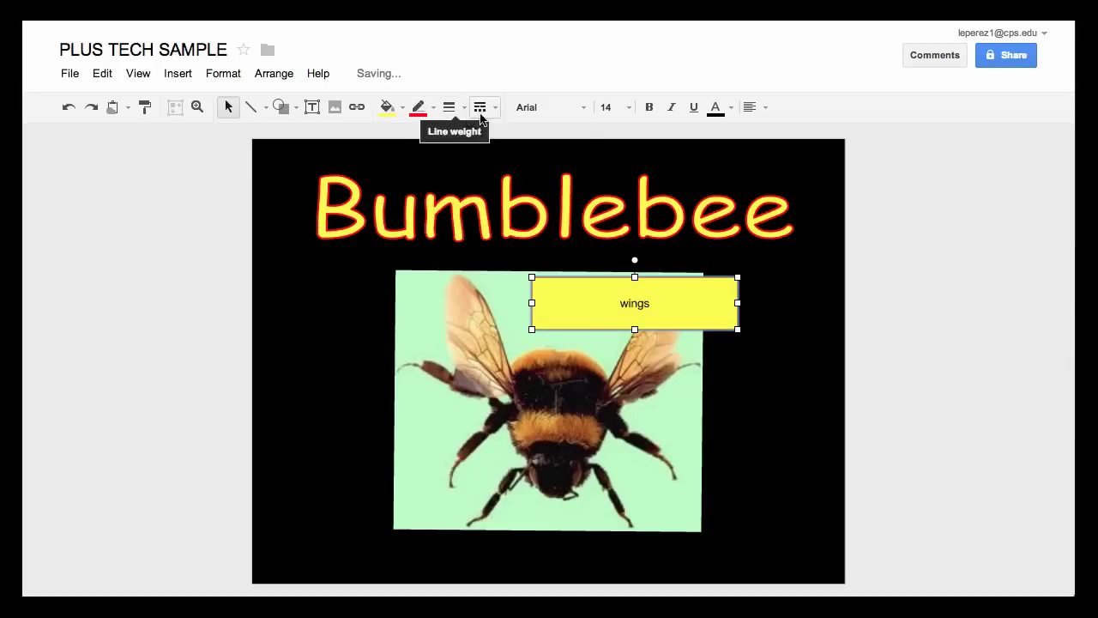
{"action": "left_click", "coordinate": [582, 108]}
{"action": "left_click", "coordinate": [575, 165]}
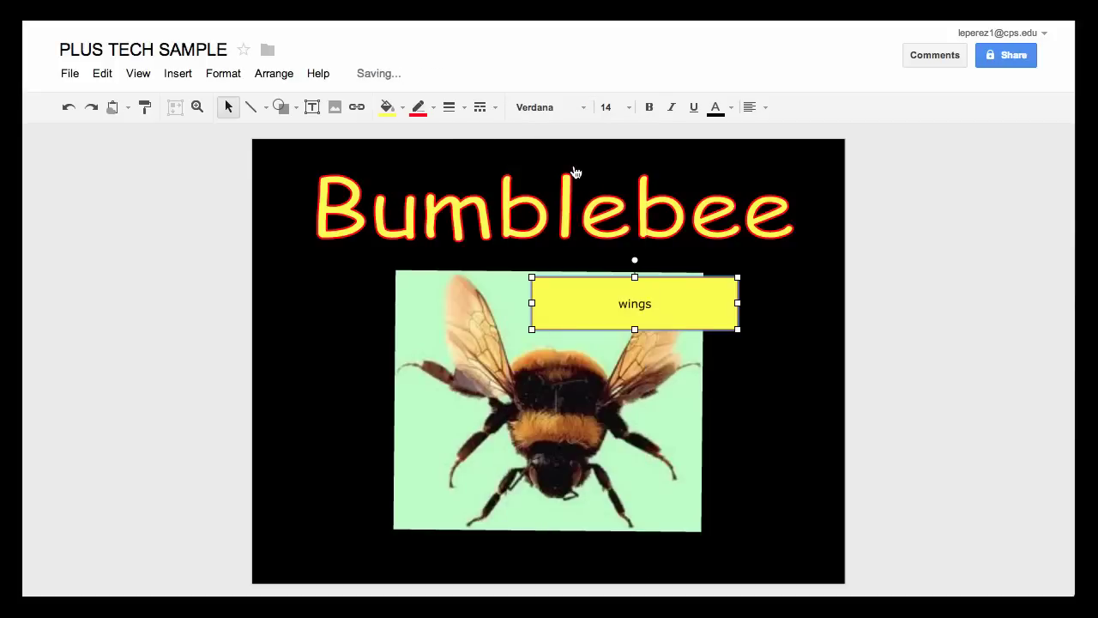
{"action": "left_click", "coordinate": [629, 108]}
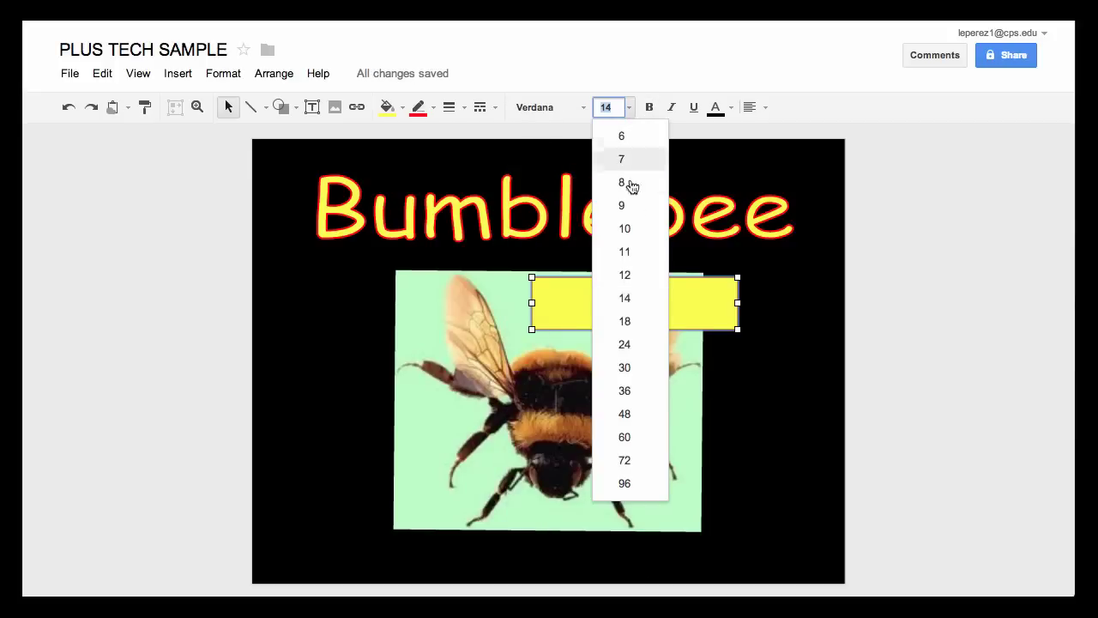
{"action": "left_click", "coordinate": [635, 301]}
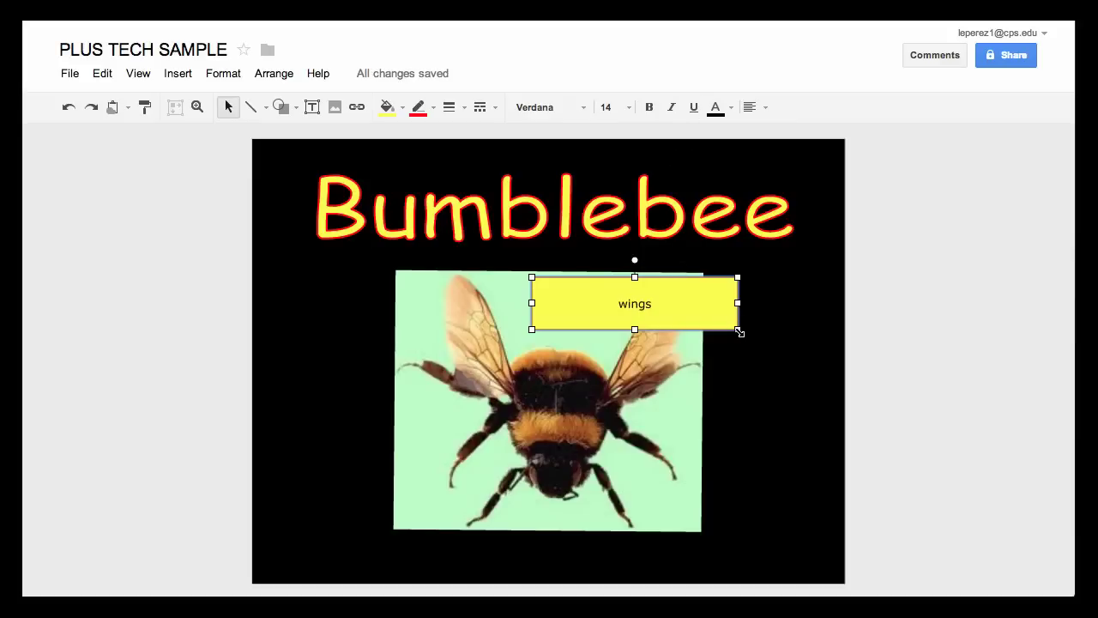
{"action": "left_click_drag", "start_coordinate": [739, 332], "coordinate": [676, 318]}
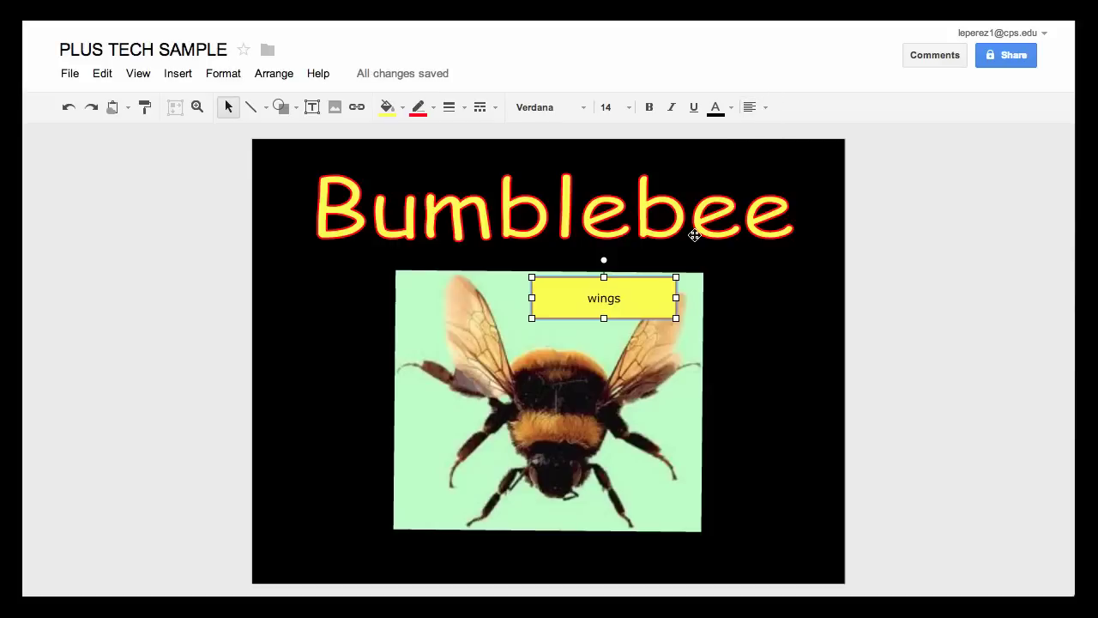
{"action": "left_click_drag", "start_coordinate": [631, 290], "coordinate": [670, 316]}
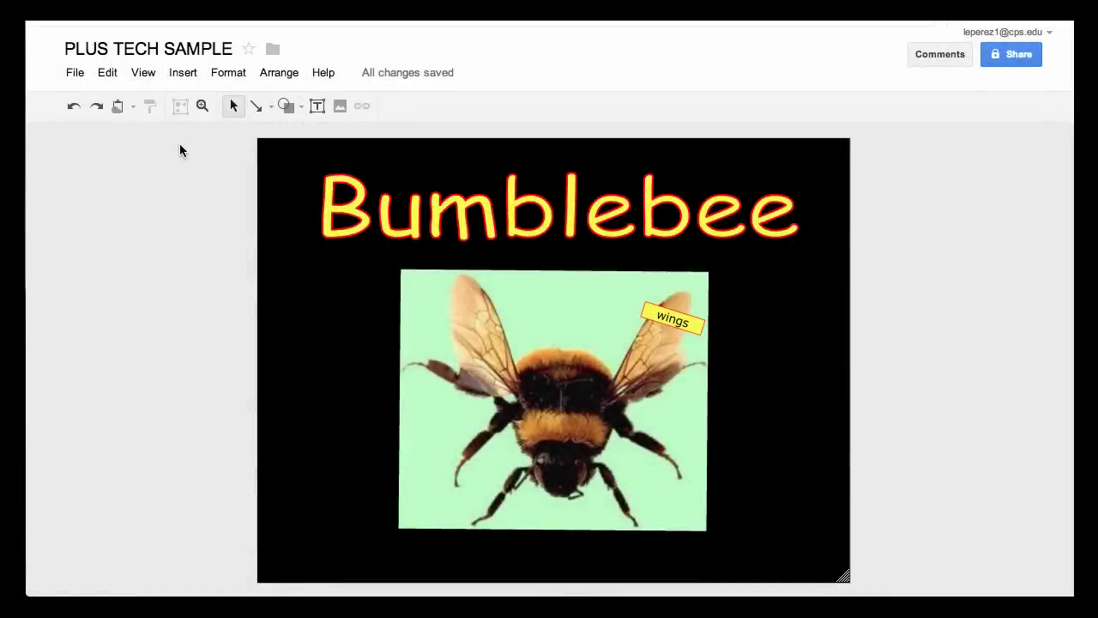
Step: Draw an arrow from the wings label to the bee's left wing and colour it red
{"action": "left_click", "coordinate": [181, 75]}
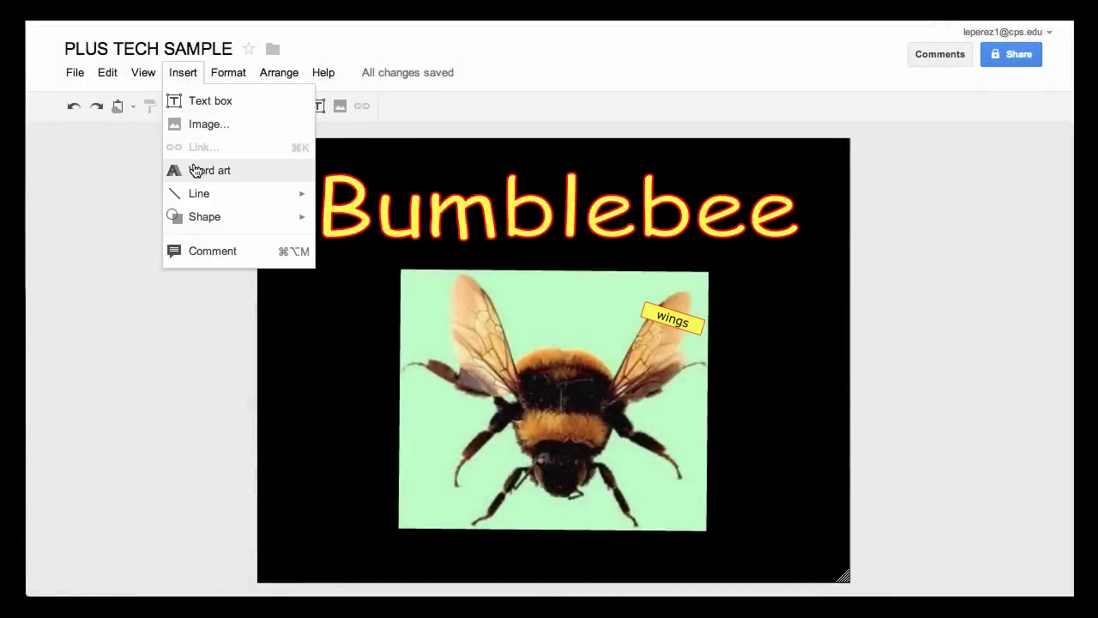
{"action": "mouse_move", "coordinate": [198, 193]}
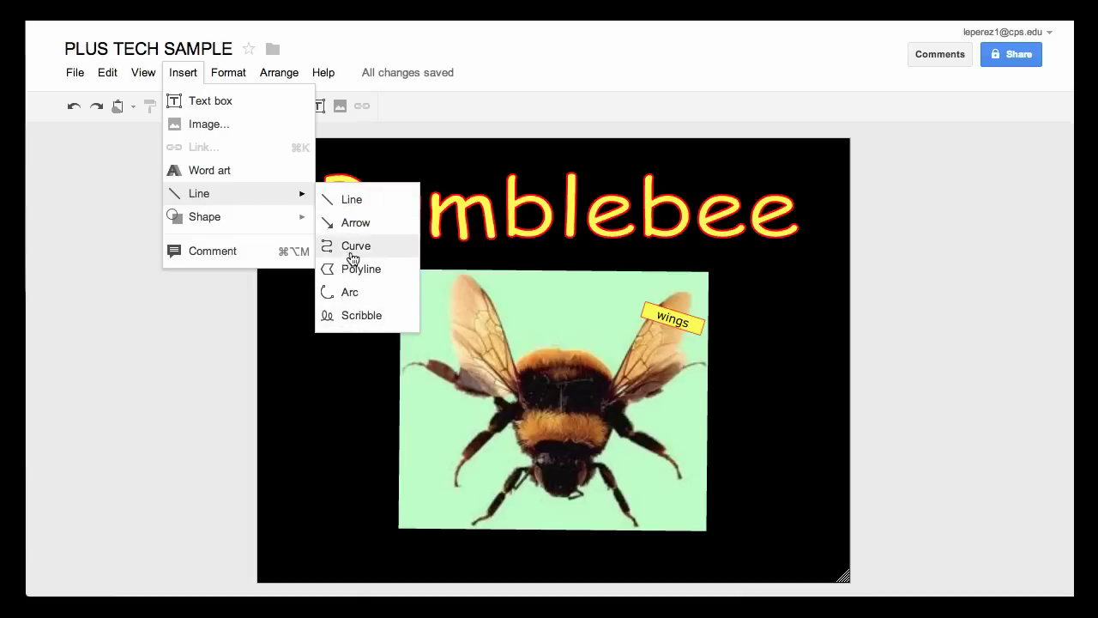
{"action": "left_click", "coordinate": [346, 224]}
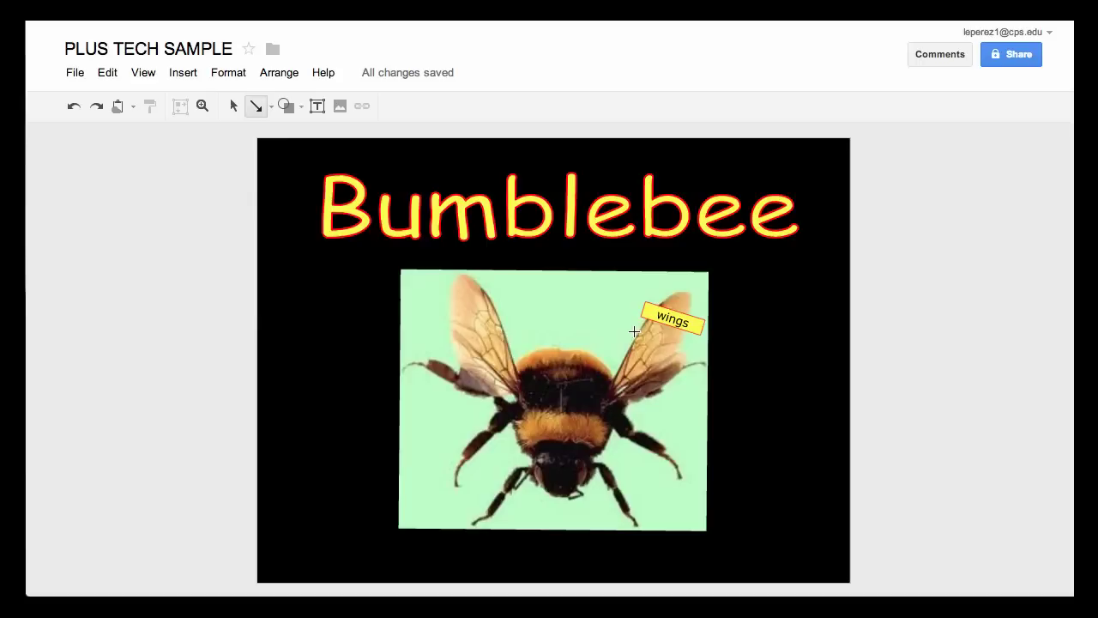
{"action": "left_click_drag", "start_coordinate": [630, 317], "coordinate": [516, 328]}
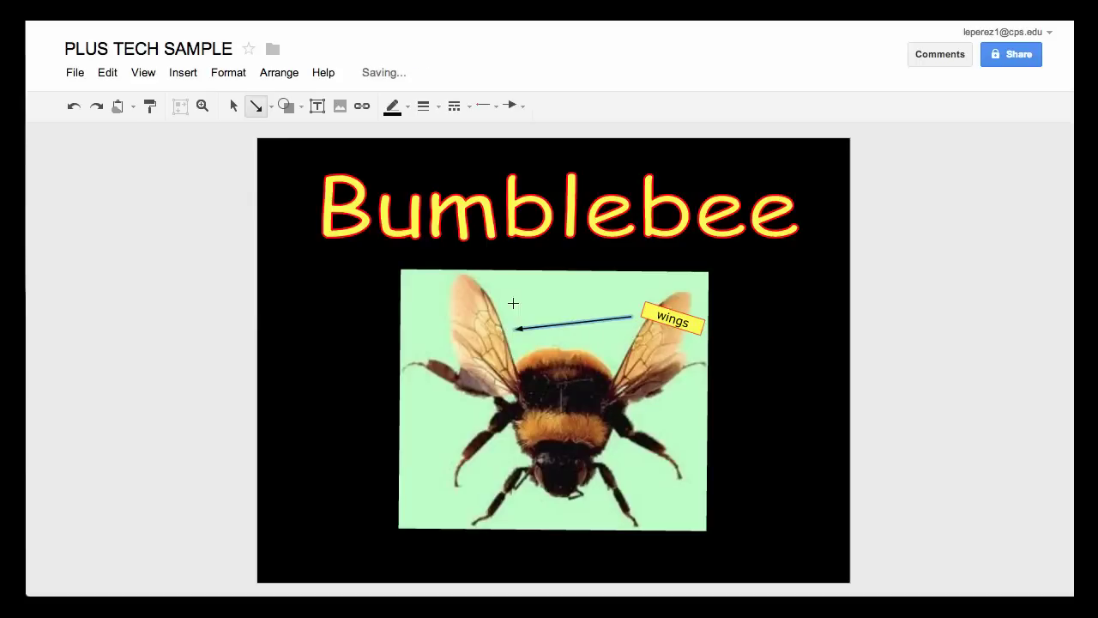
{"action": "left_click", "coordinate": [408, 110]}
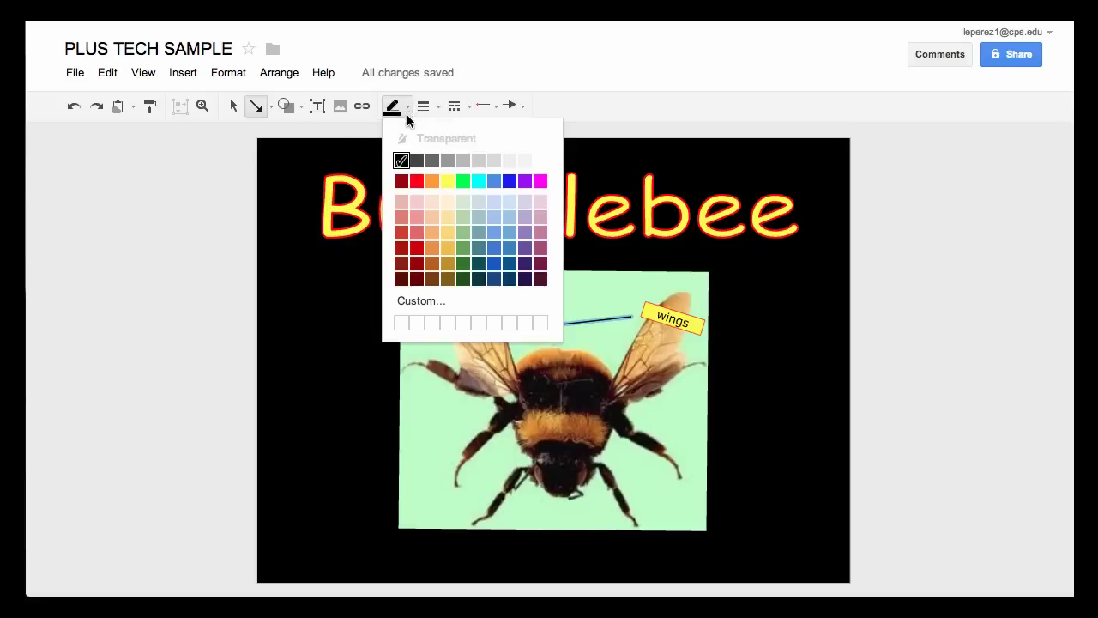
{"action": "left_click", "coordinate": [416, 182]}
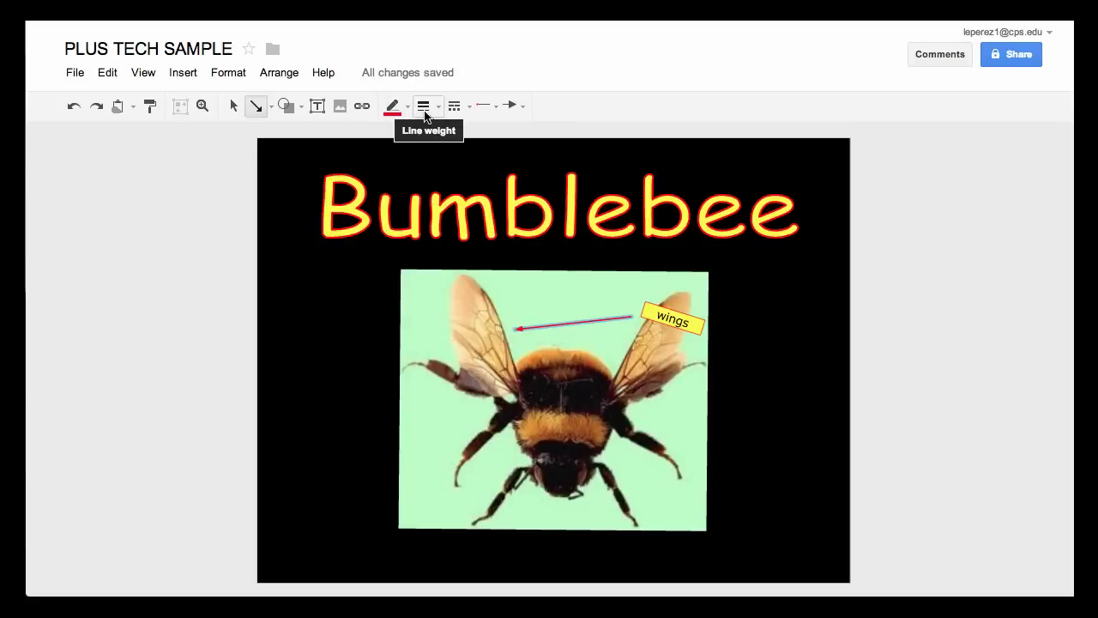
{"action": "left_click", "coordinate": [495, 107]}
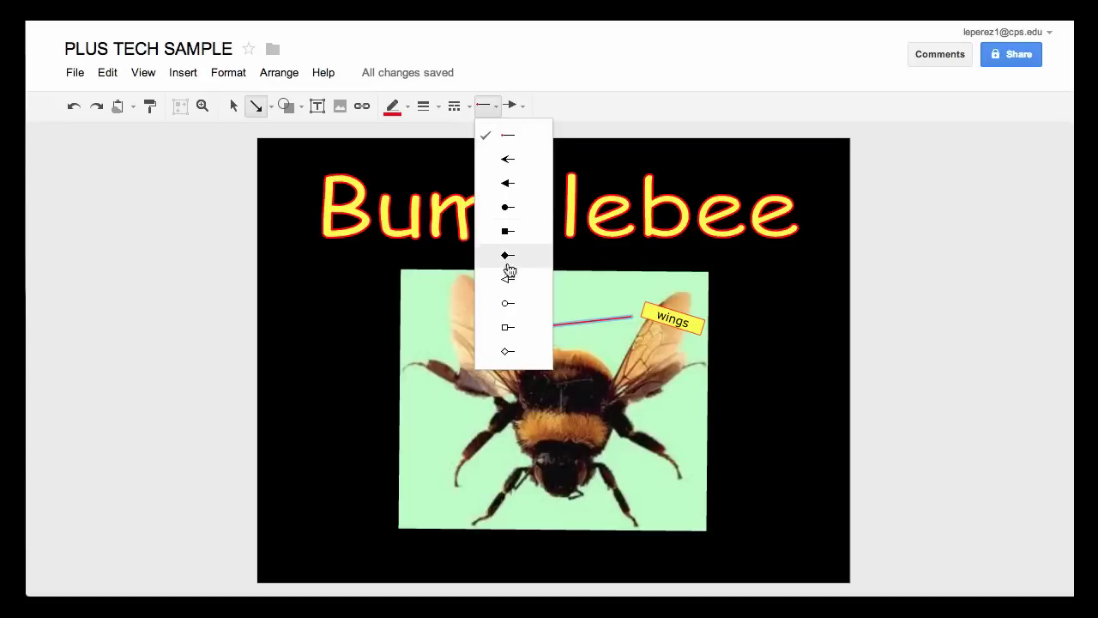
{"action": "left_click", "coordinate": [521, 103]}
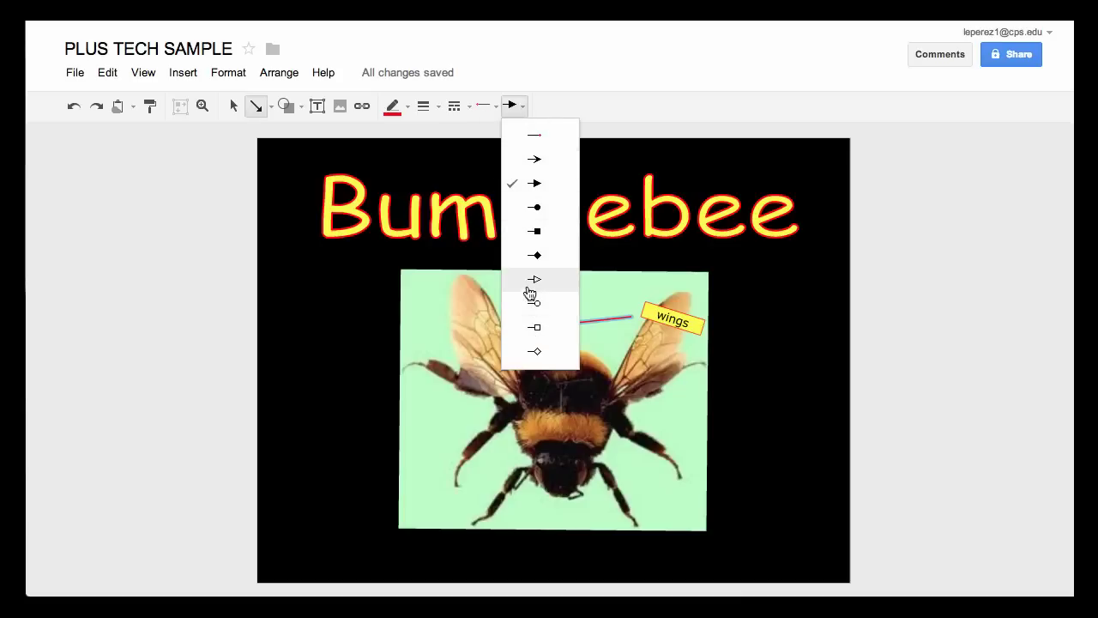
{"action": "left_click", "coordinate": [427, 331]}
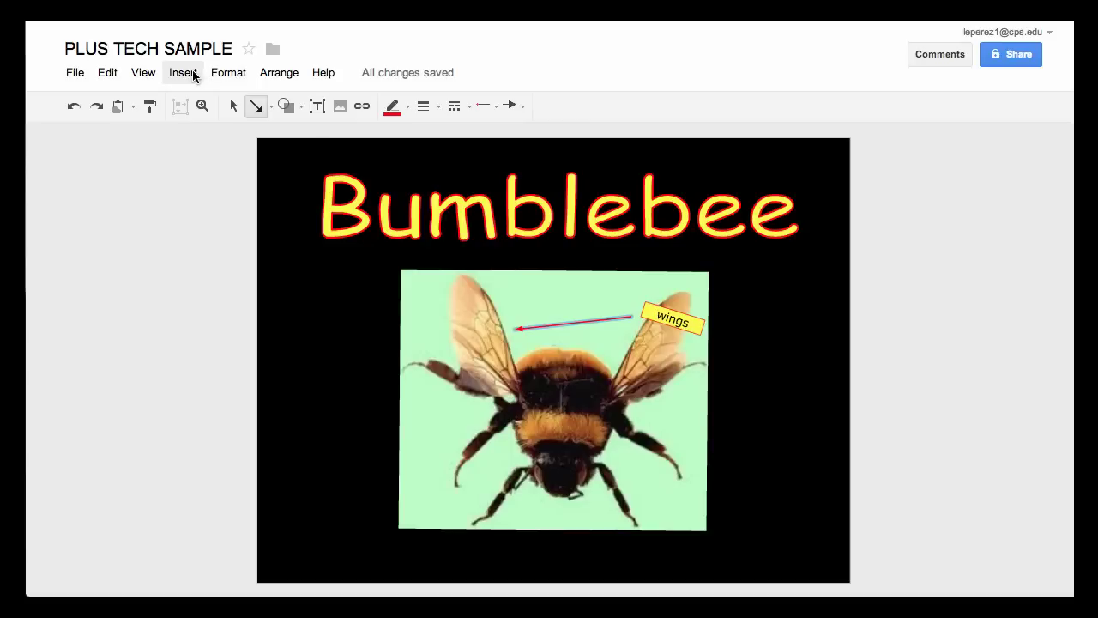
{"action": "left_click", "coordinate": [194, 77]}
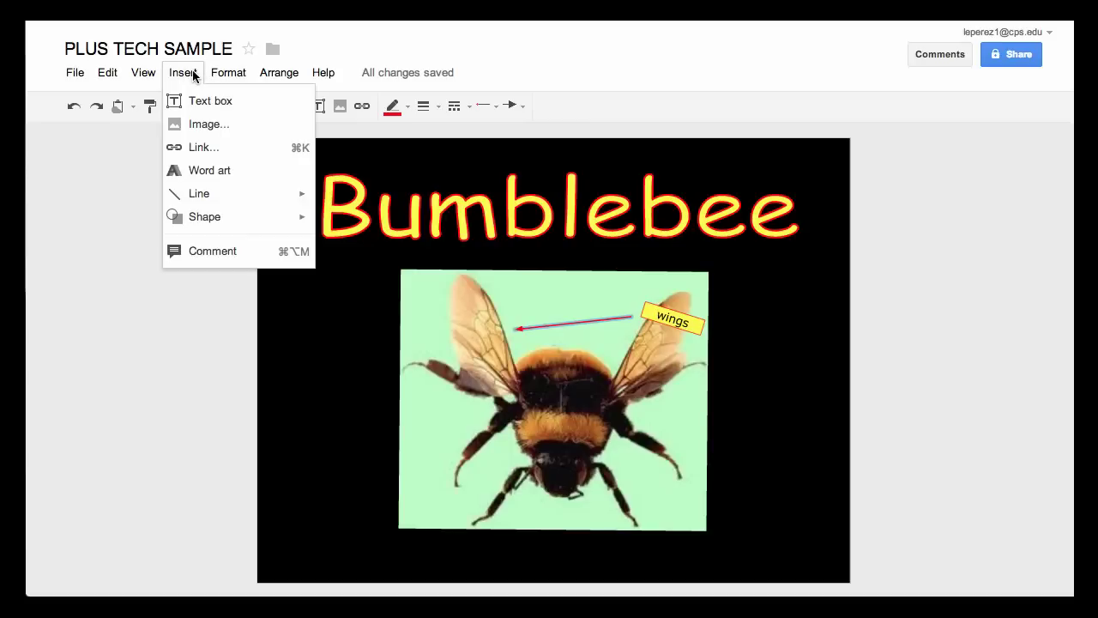
{"action": "left_click", "coordinate": [202, 151]}
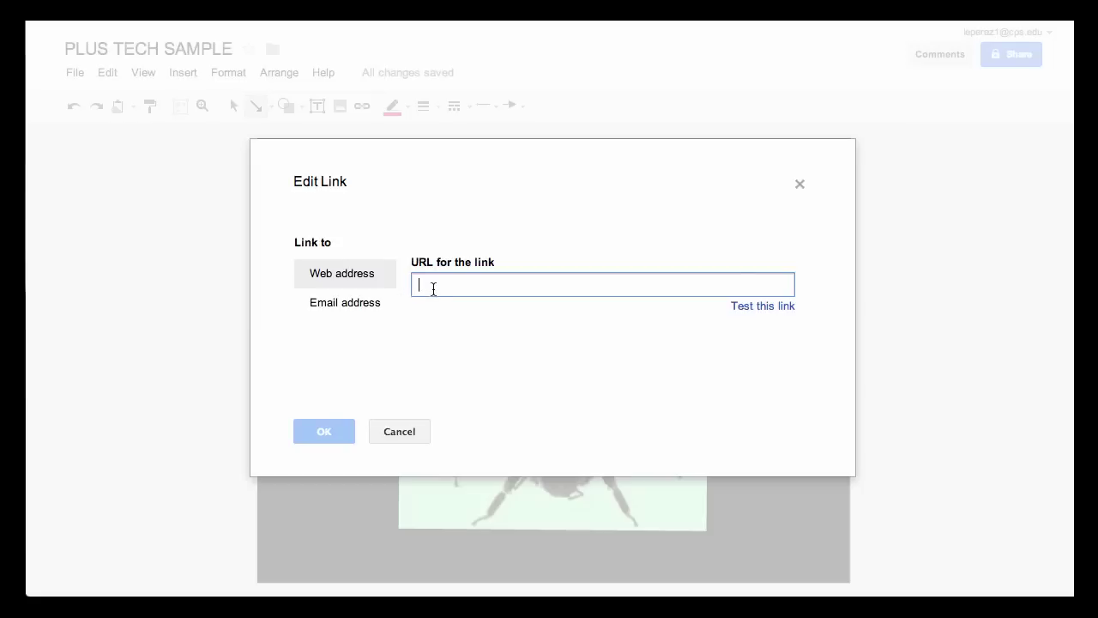
{"action": "type", "text": "www.goo"}
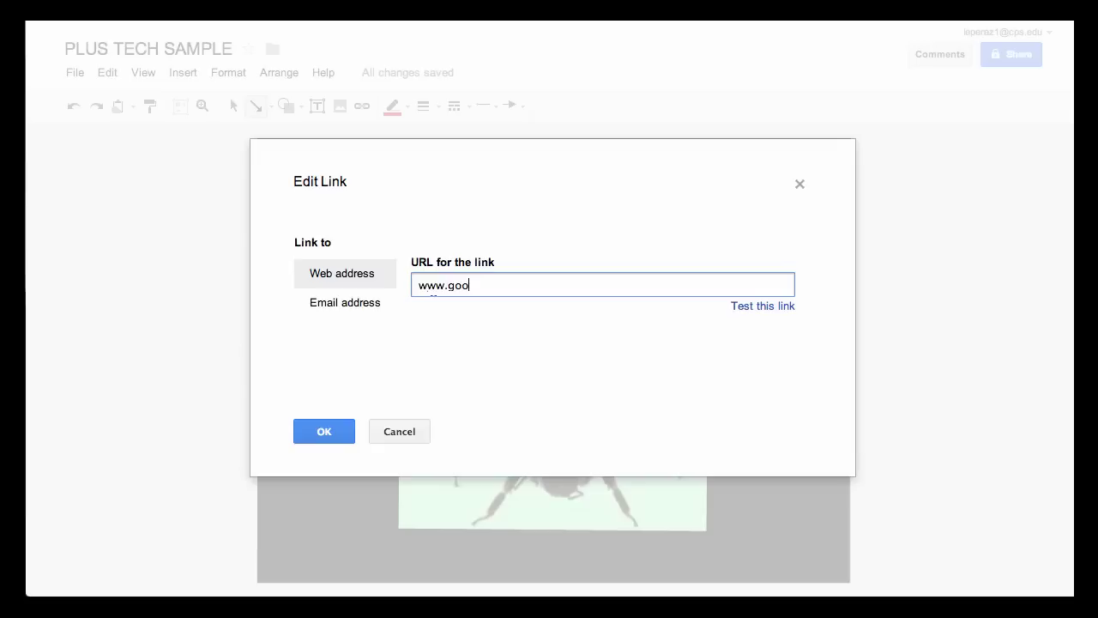
{"action": "type", "text": "gle.com"}
{"action": "left_click", "coordinate": [322, 432]}
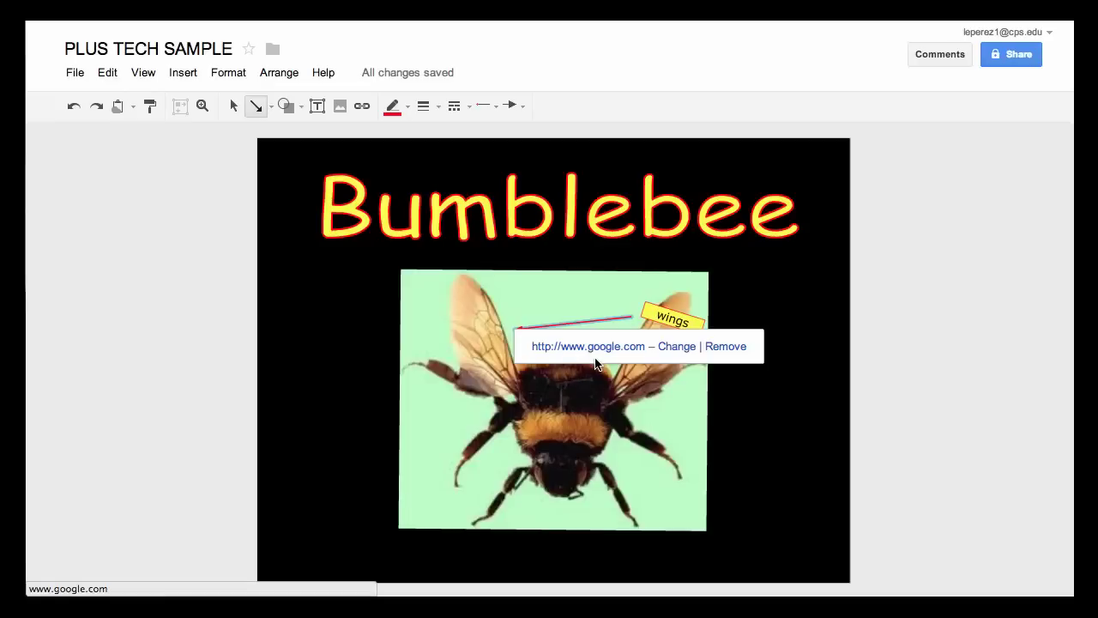
{"action": "left_click_drag", "start_coordinate": [755, 359], "coordinate": [770, 481]}
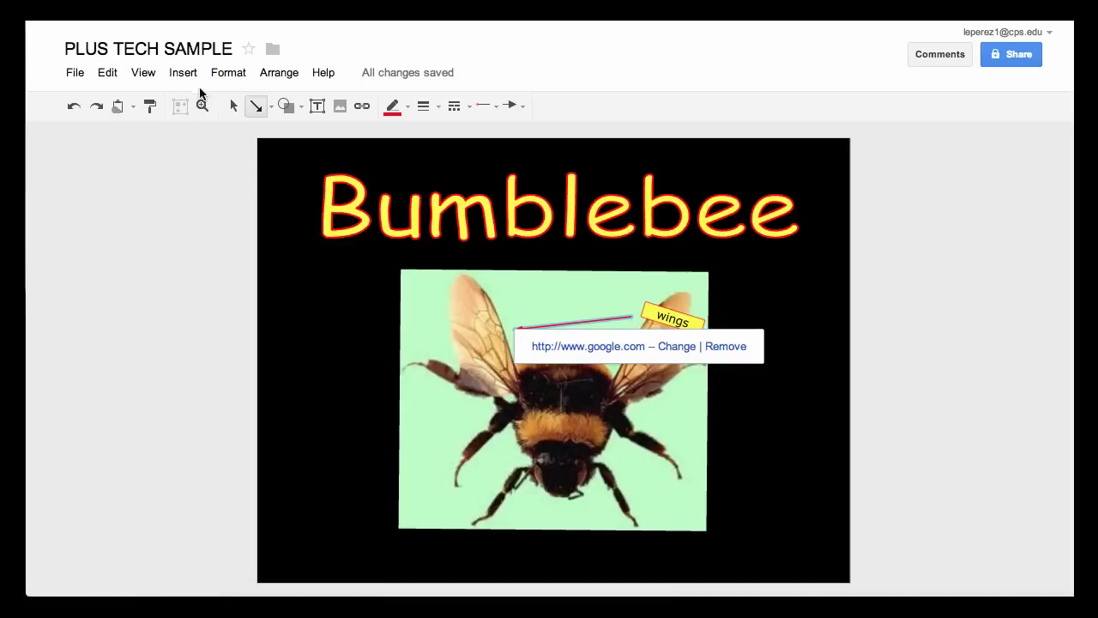
{"action": "left_click", "coordinate": [182, 74]}
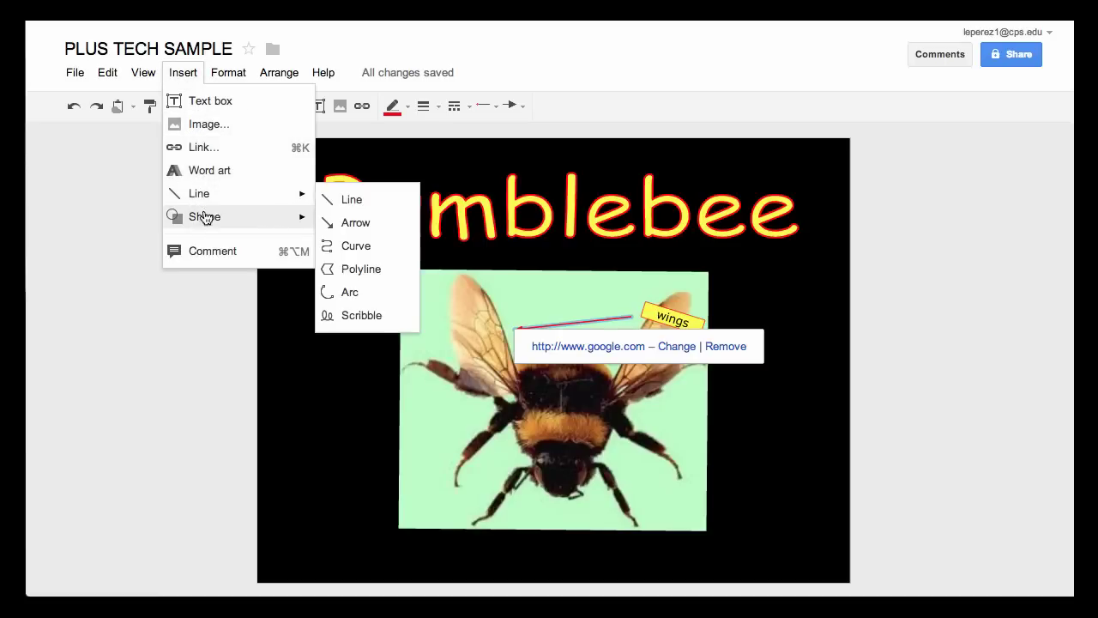
Step: Pick the plus shape from Shapes and draw it left of the bee picture
{"action": "mouse_move", "coordinate": [207, 225]}
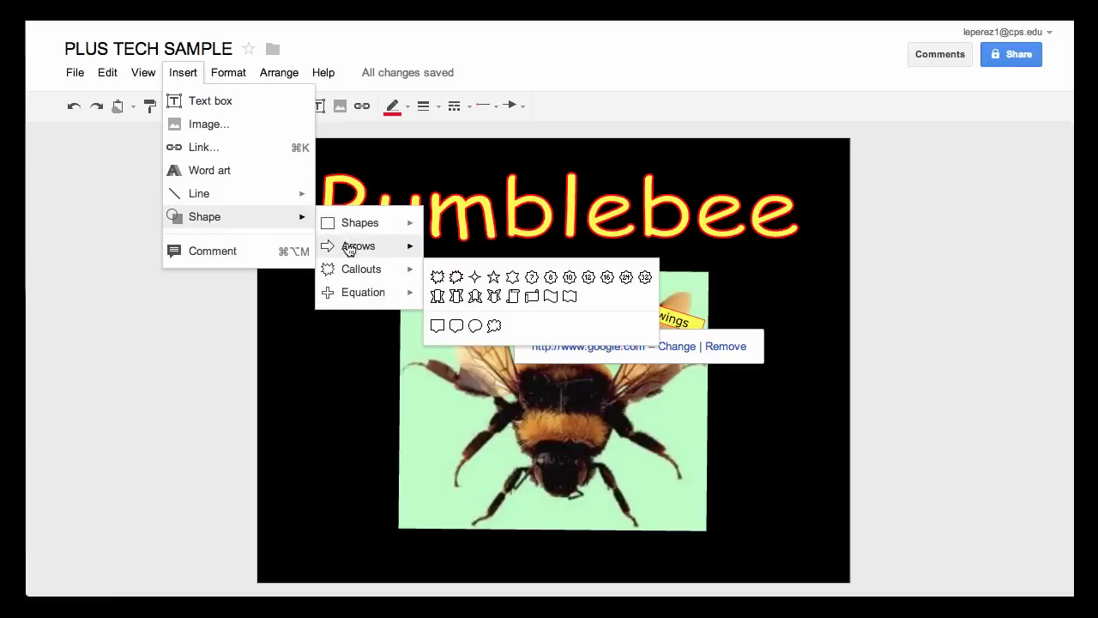
{"action": "mouse_move", "coordinate": [350, 249]}
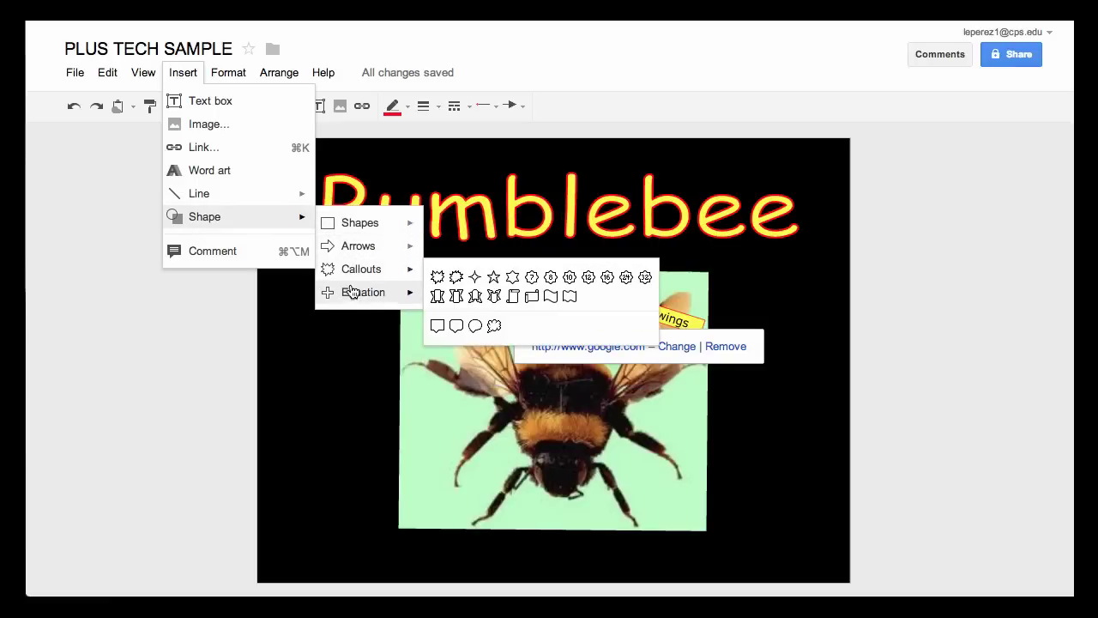
{"action": "mouse_move", "coordinate": [353, 296]}
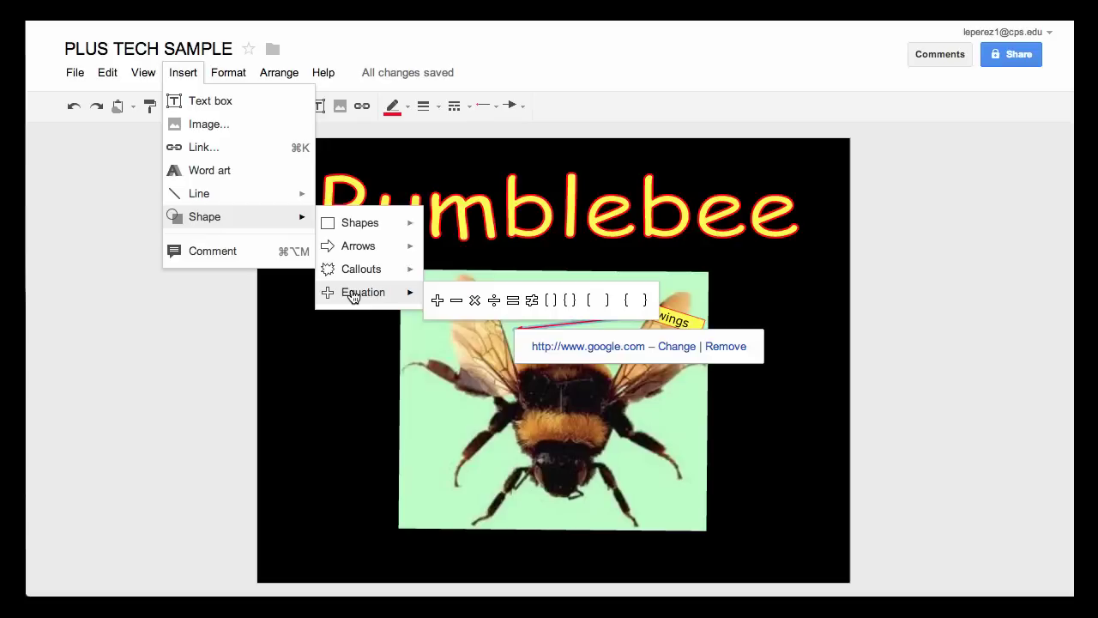
{"action": "mouse_move", "coordinate": [361, 224]}
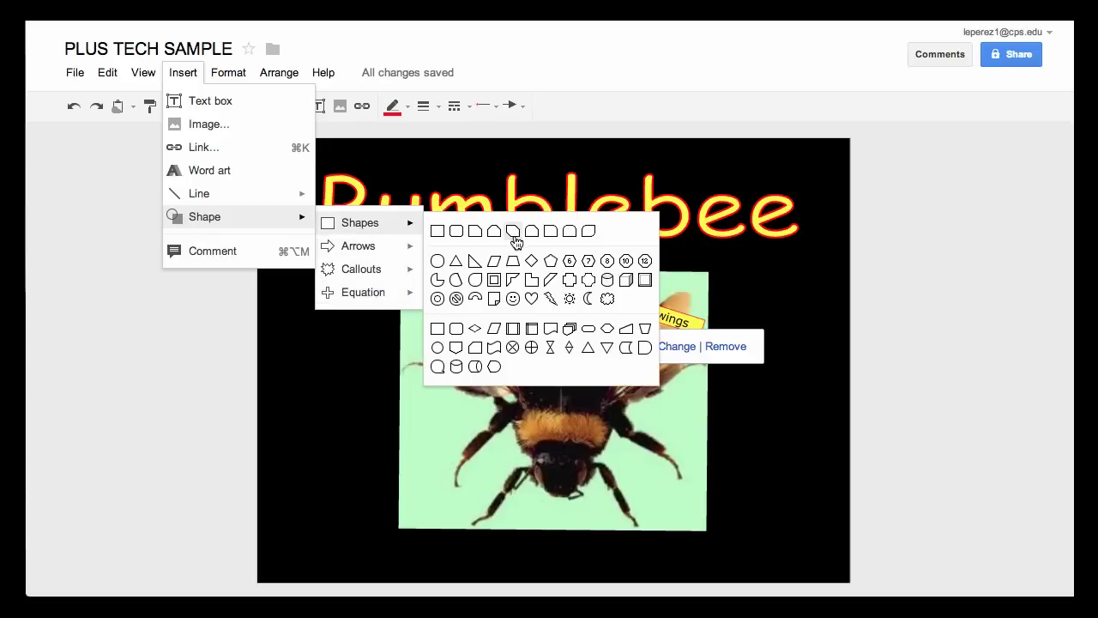
{"action": "left_click", "coordinate": [573, 283]}
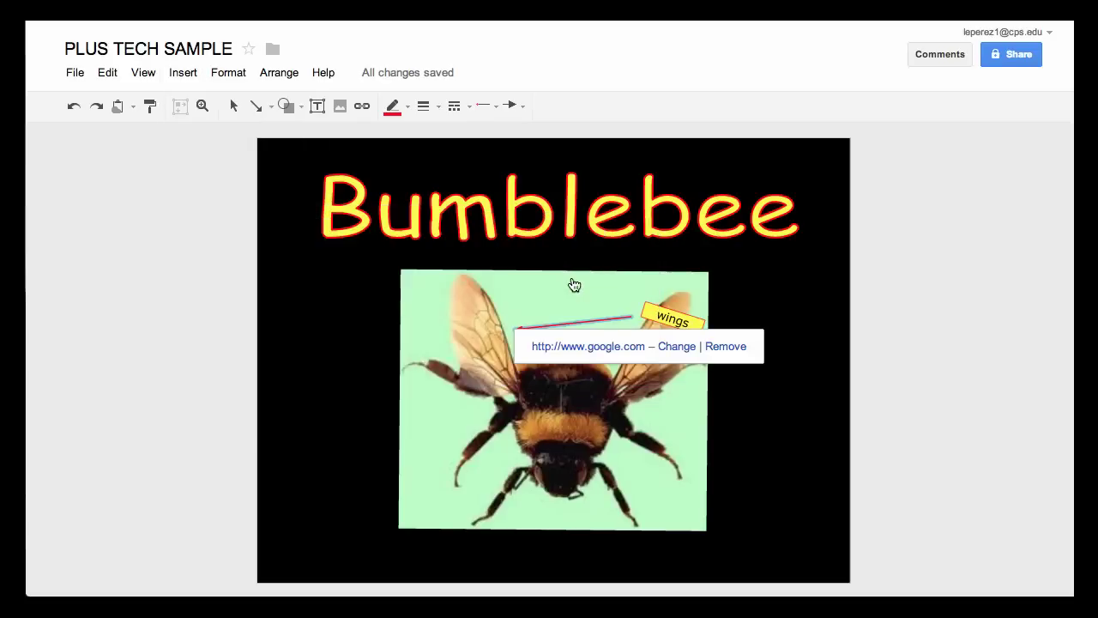
{"action": "left_click_drag", "start_coordinate": [299, 308], "coordinate": [370, 383]}
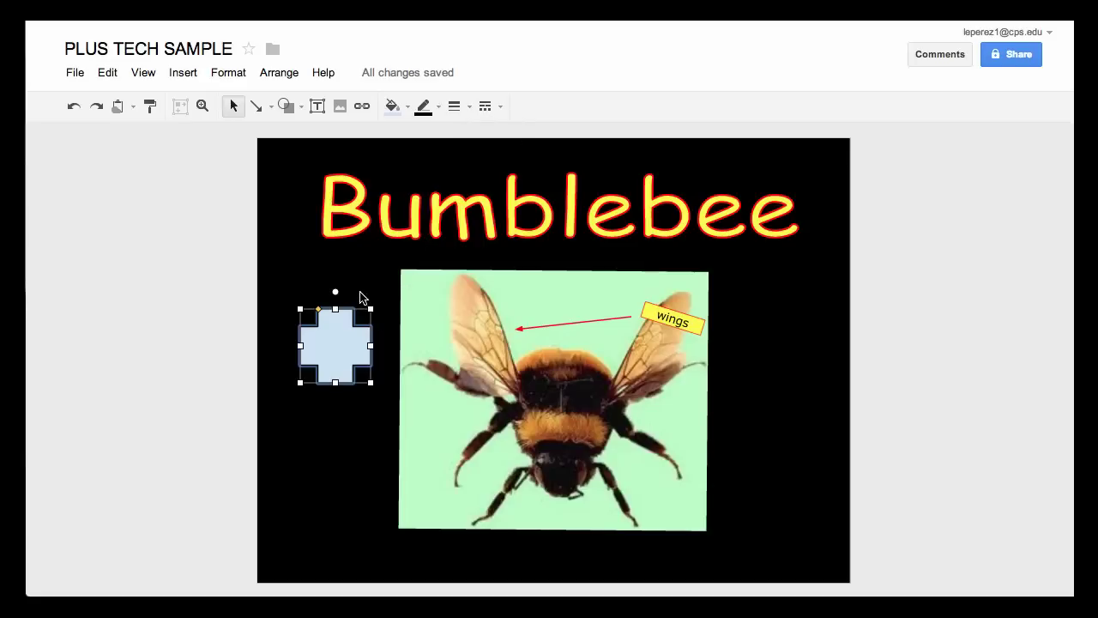
{"action": "left_click", "coordinate": [184, 74]}
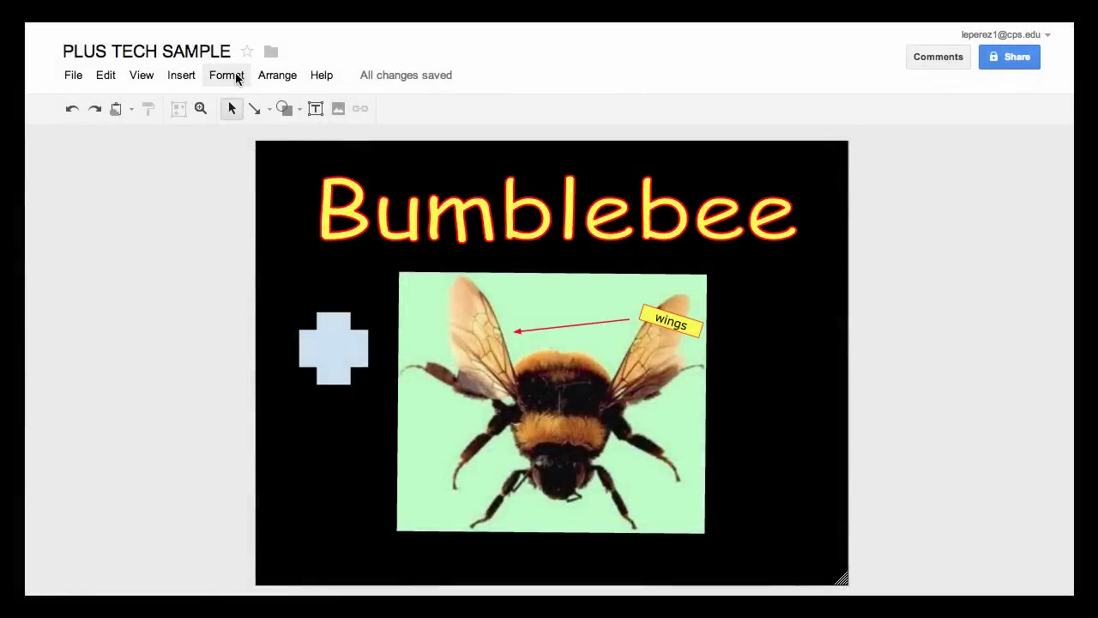
{"action": "left_click", "coordinate": [222, 77]}
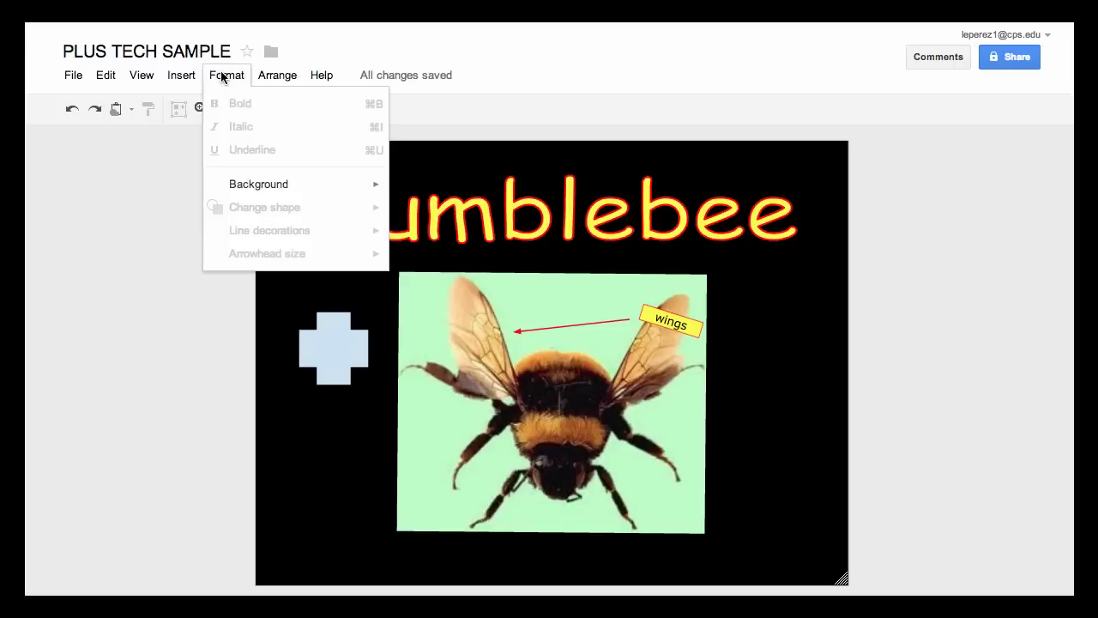
{"action": "left_click", "coordinate": [346, 364]}
{"action": "left_click", "coordinate": [283, 78]}
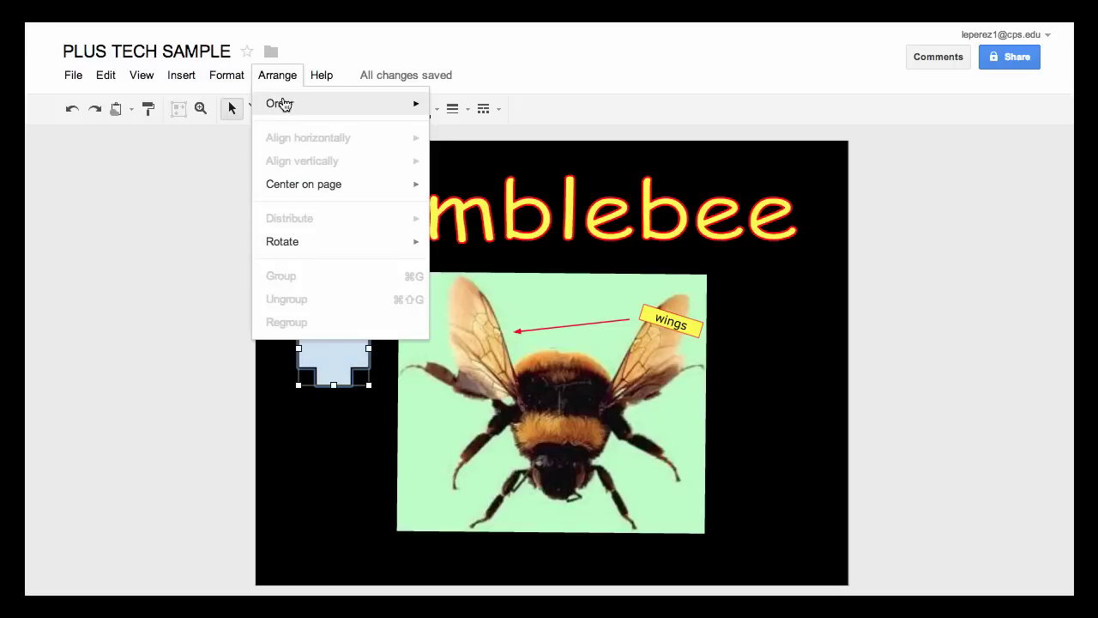
{"action": "mouse_move", "coordinate": [283, 109]}
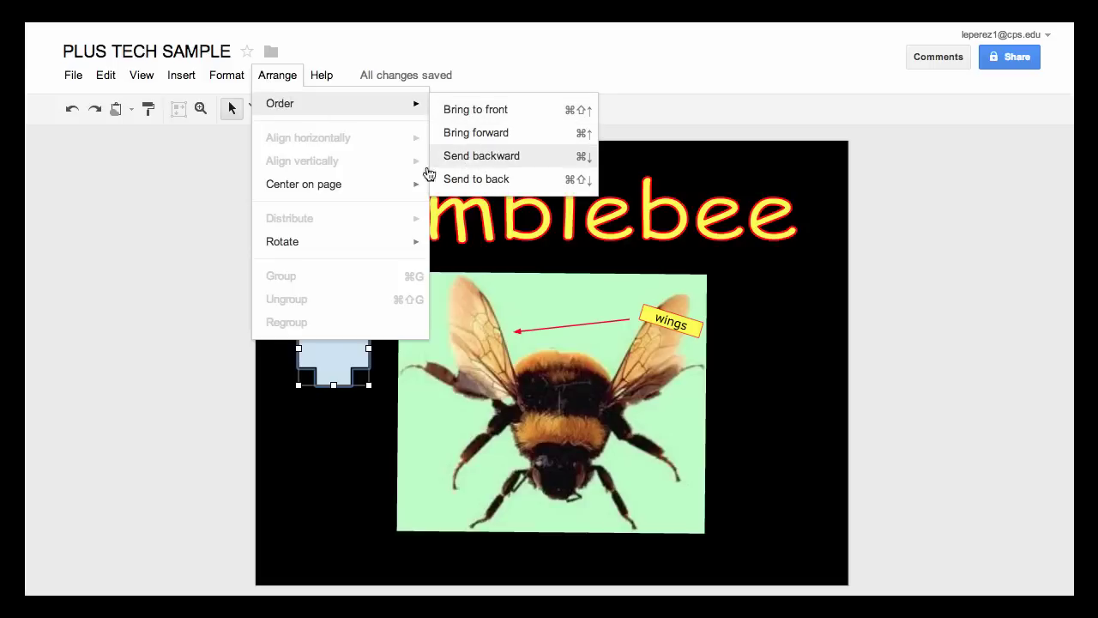
{"action": "mouse_move", "coordinate": [323, 80]}
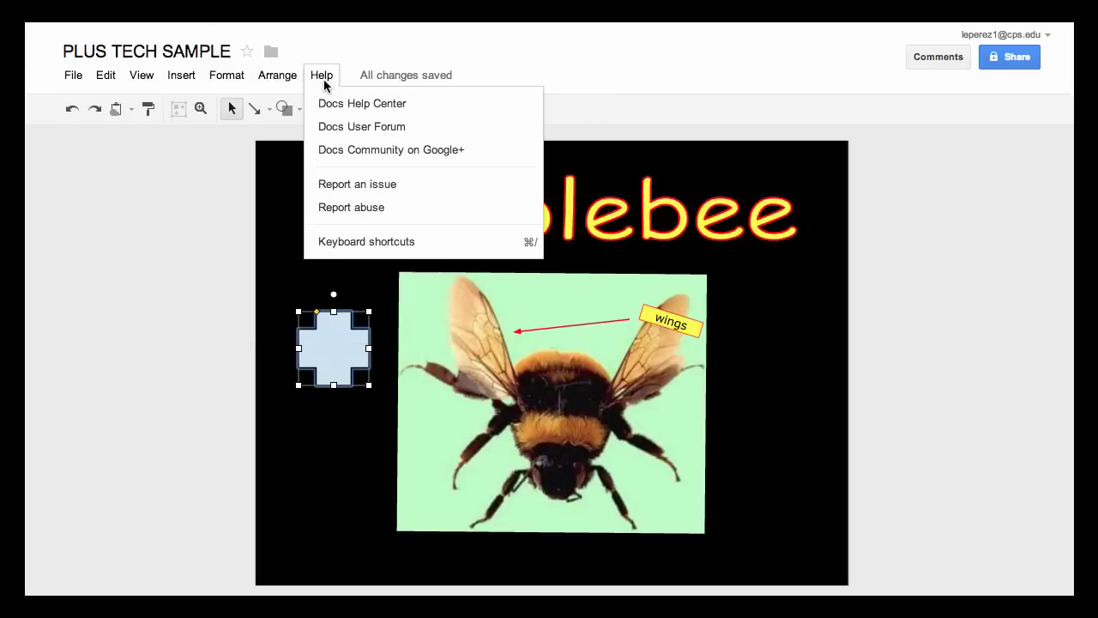
{"action": "mouse_move", "coordinate": [223, 77]}
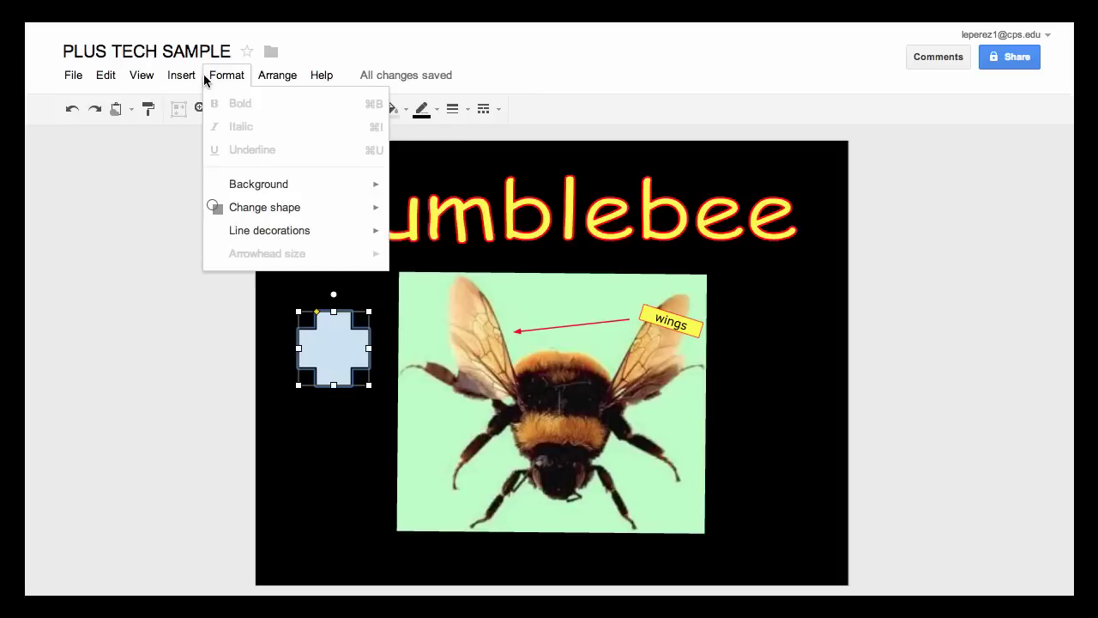
{"action": "mouse_move", "coordinate": [153, 78]}
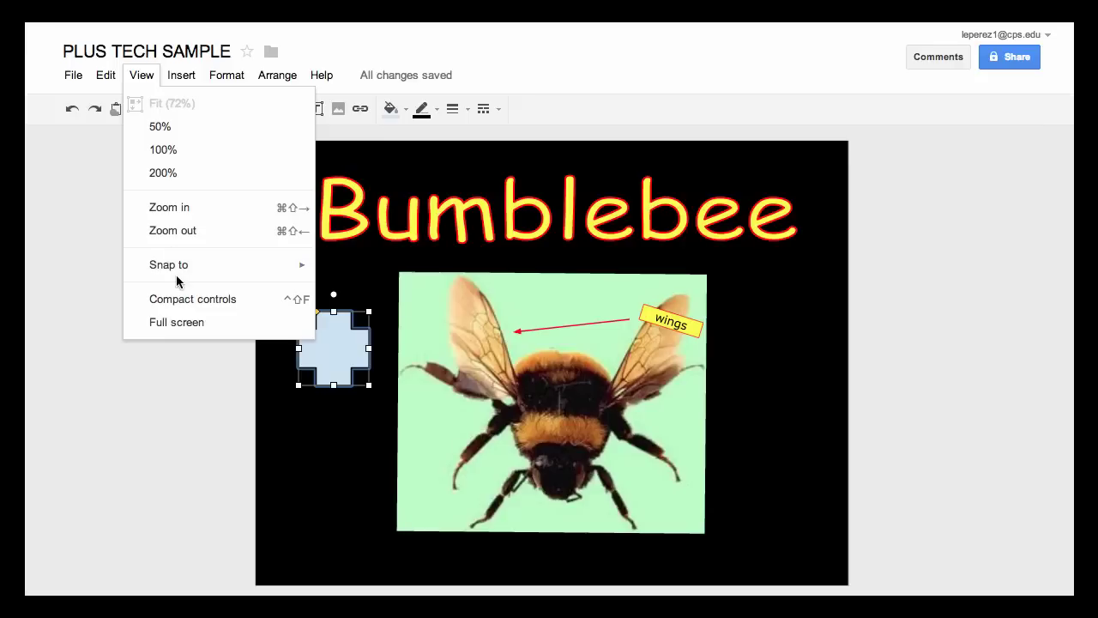
{"action": "mouse_move", "coordinate": [178, 276]}
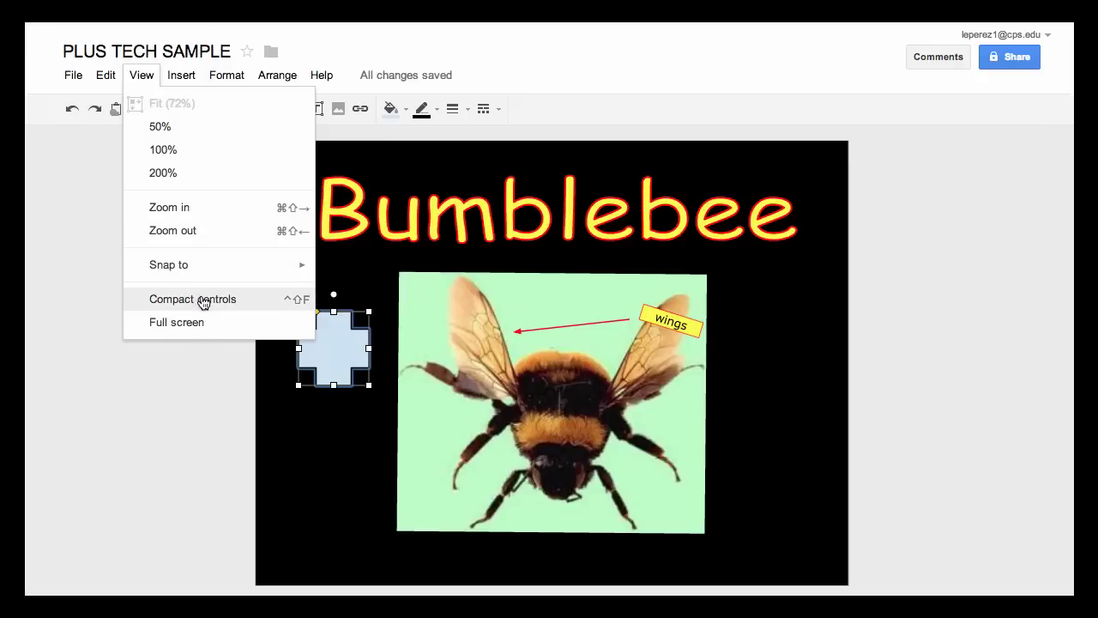
{"action": "mouse_move", "coordinate": [109, 82]}
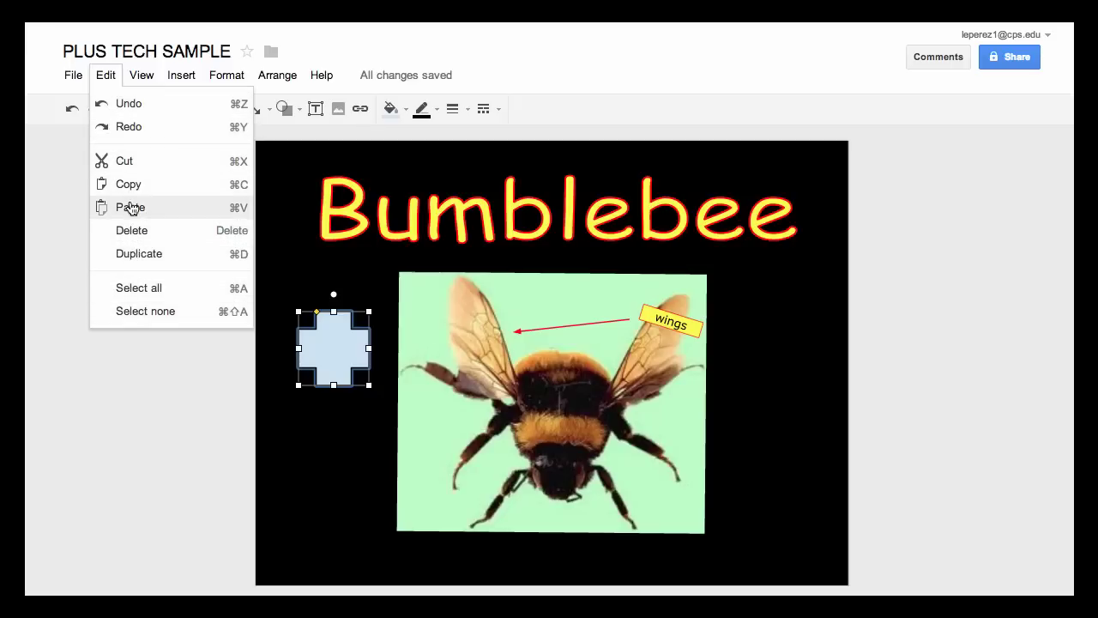
{"action": "mouse_move", "coordinate": [77, 76]}
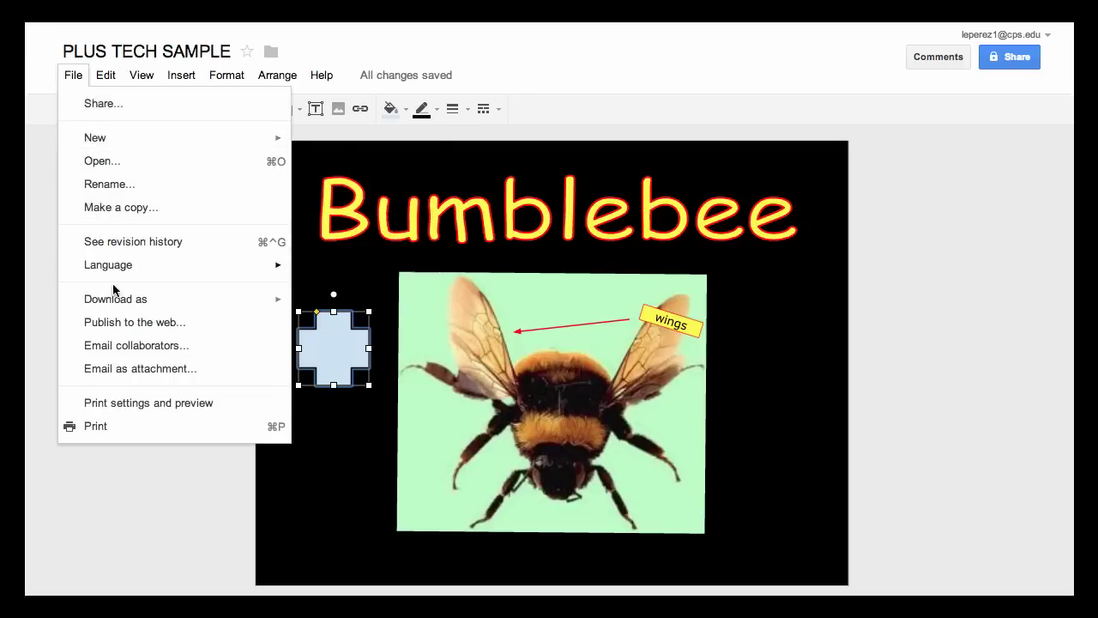
{"action": "mouse_move", "coordinate": [115, 304]}
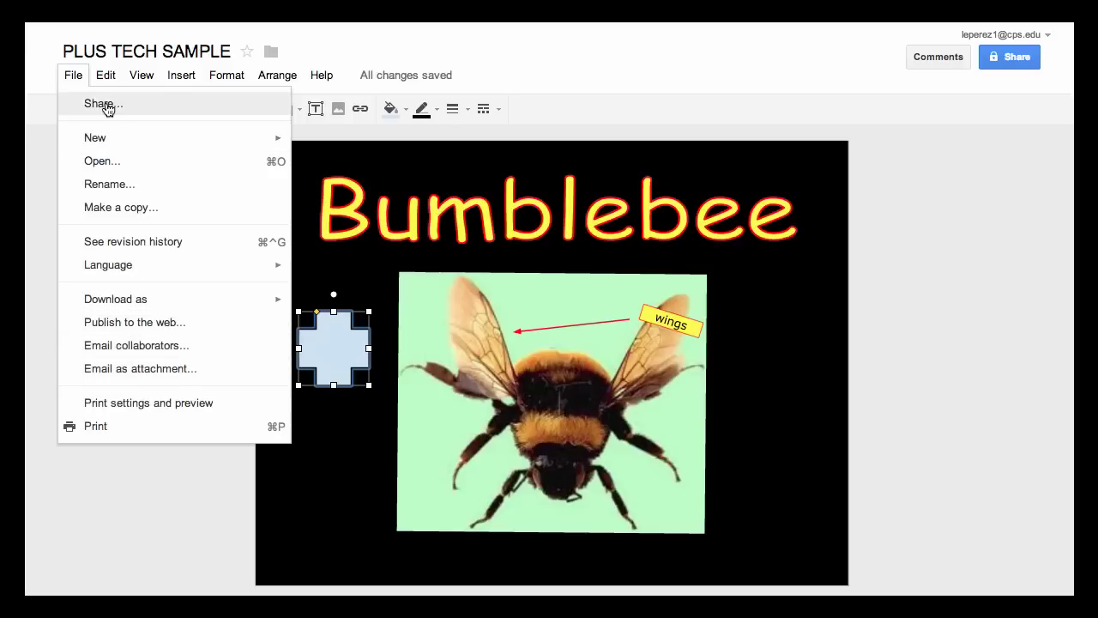
{"action": "left_click", "coordinate": [101, 104]}
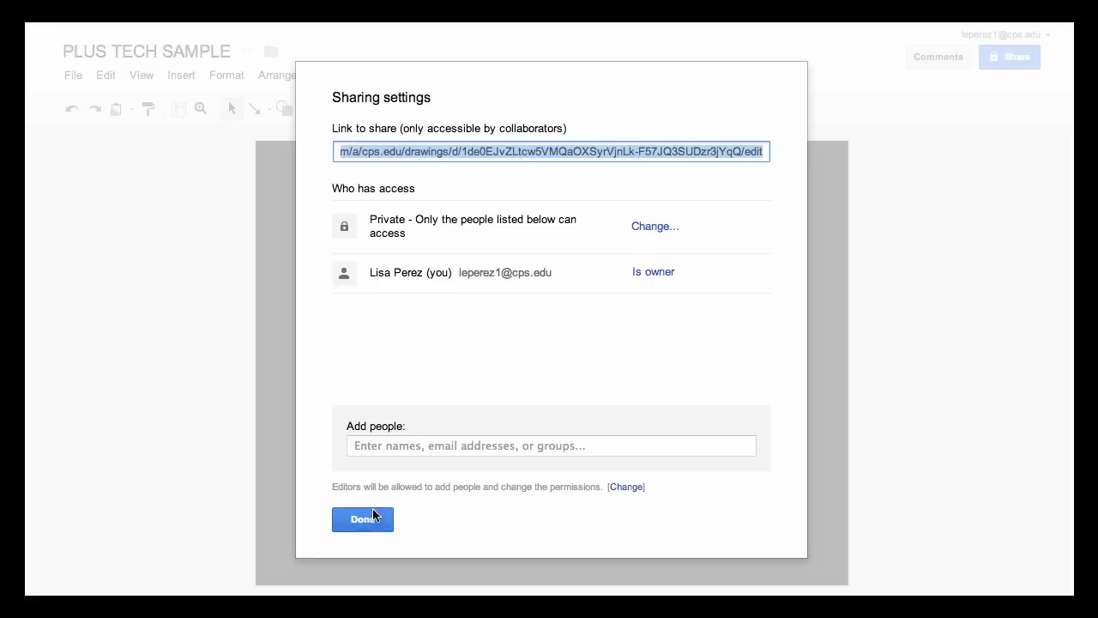
{"action": "left_click", "coordinate": [362, 520]}
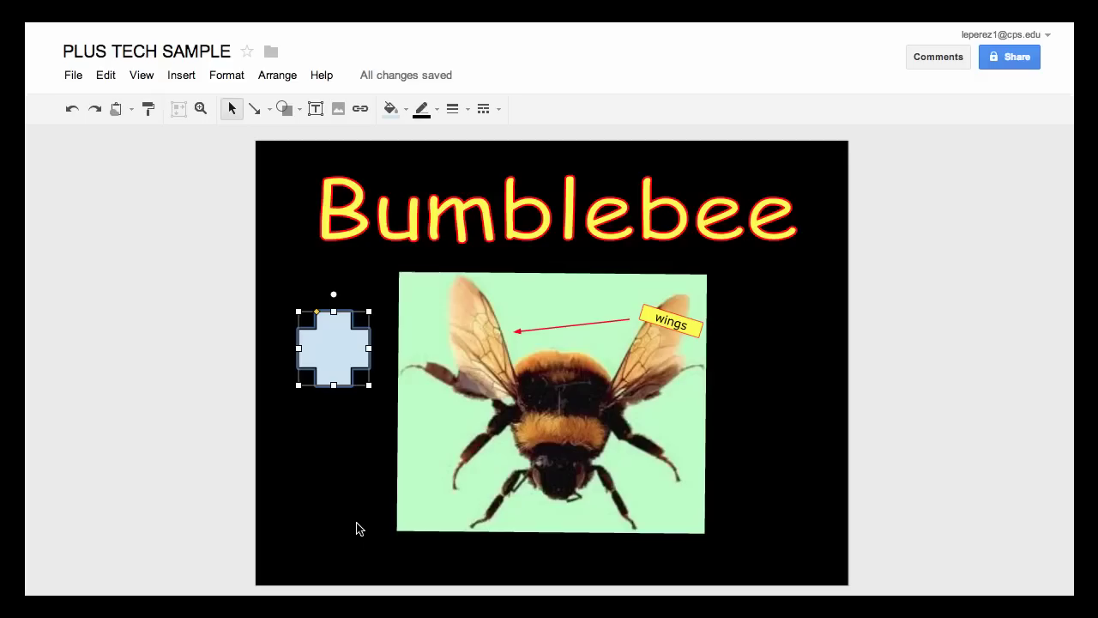
{"action": "left_click", "coordinate": [109, 79]}
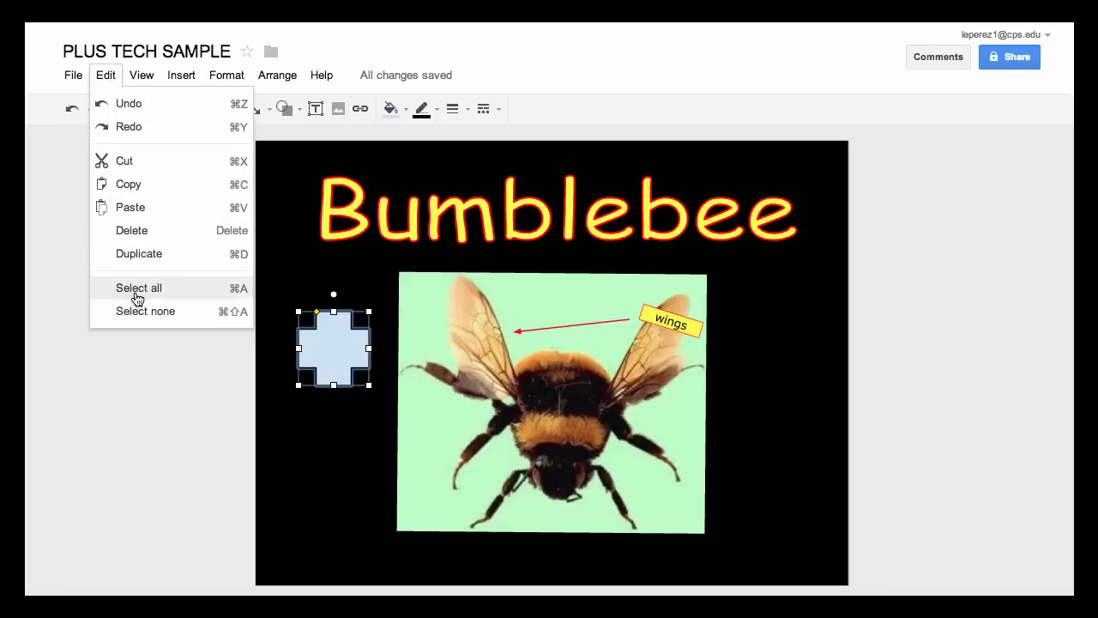
{"action": "mouse_move", "coordinate": [86, 86]}
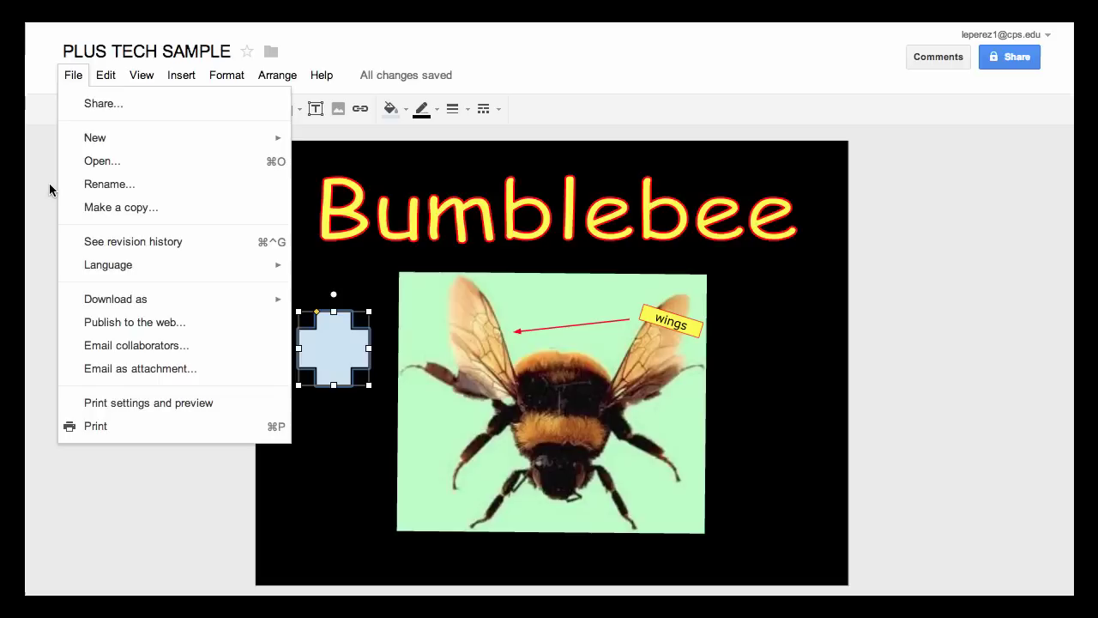
{"action": "left_click", "coordinate": [534, 69]}
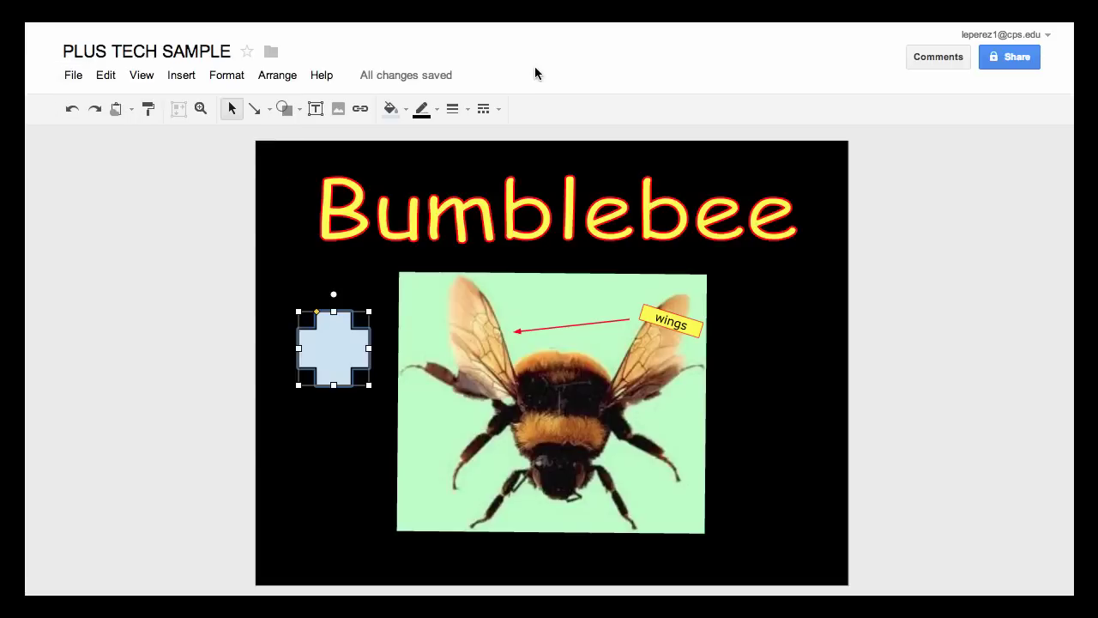